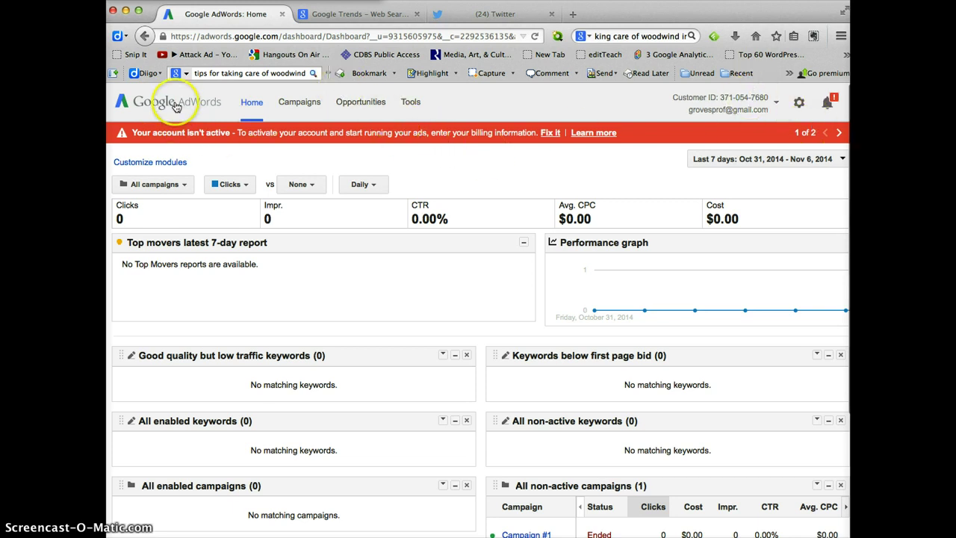
# Open the Keyword Planner and expand the search for new keyword and ad group ideas.
pyautogui.click(408, 102)
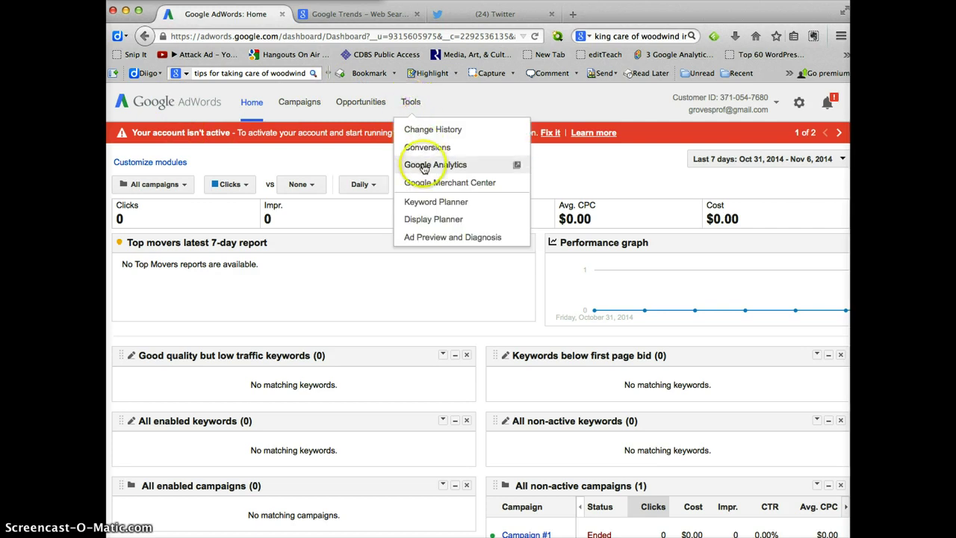
pyautogui.click(429, 203)
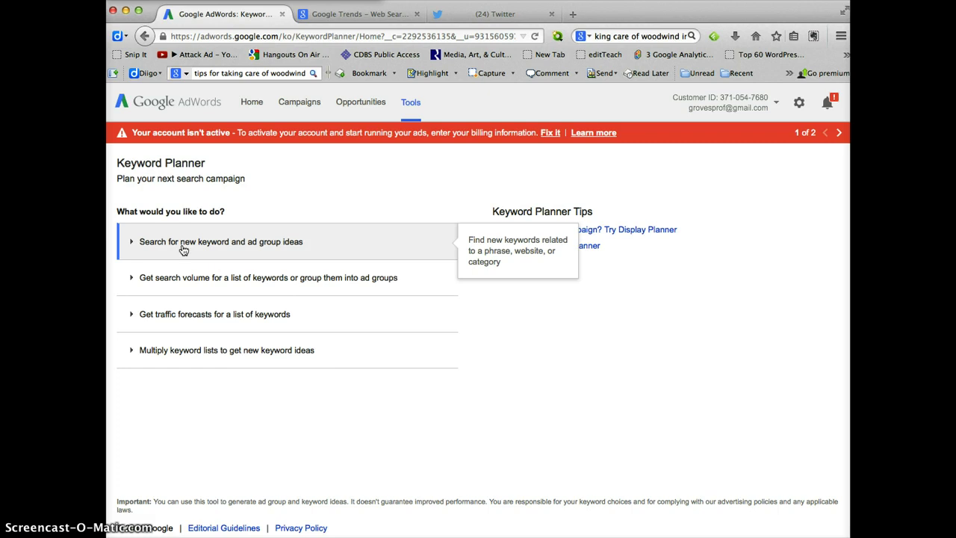
pyautogui.click(153, 248)
pyautogui.click(171, 252)
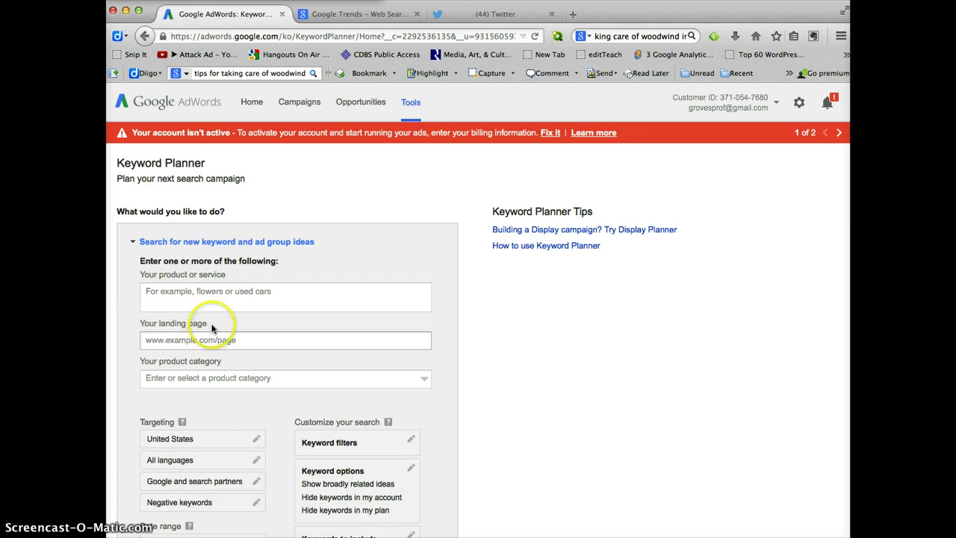
# Enter "choosing wine" as the product or service to get keyword ideas for.
pyautogui.scroll(-3, 213, 320)
pyautogui.scroll(3, 213, 320)
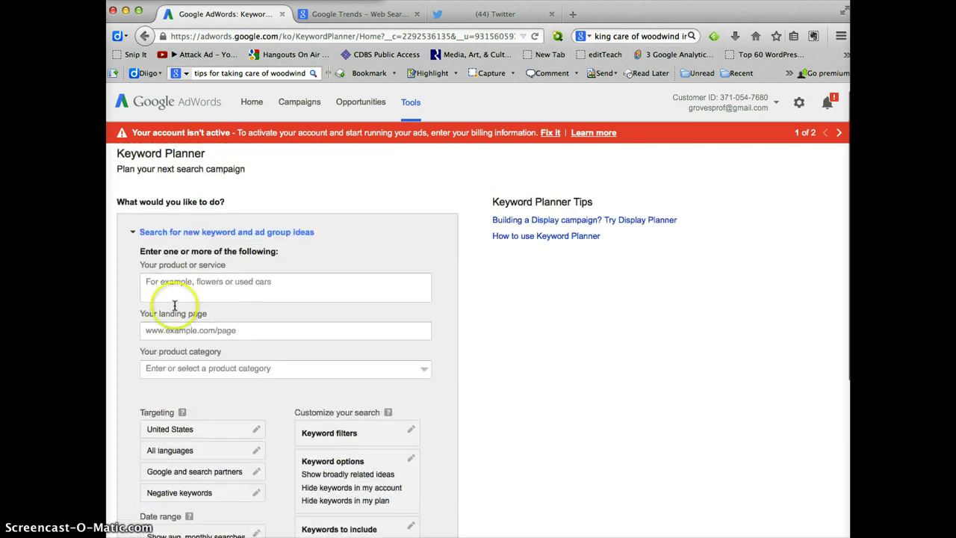
pyautogui.click(166, 286)
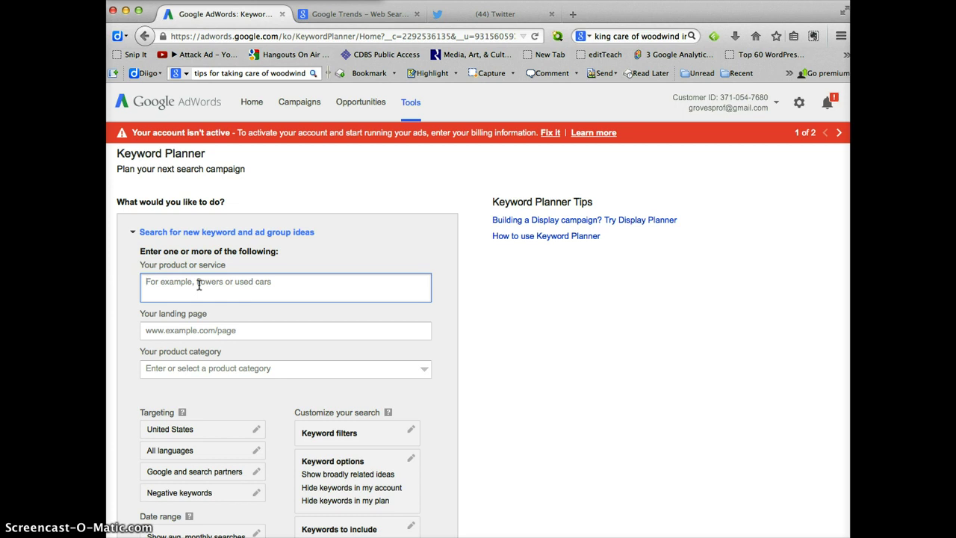
pyautogui.write('choosing wine')
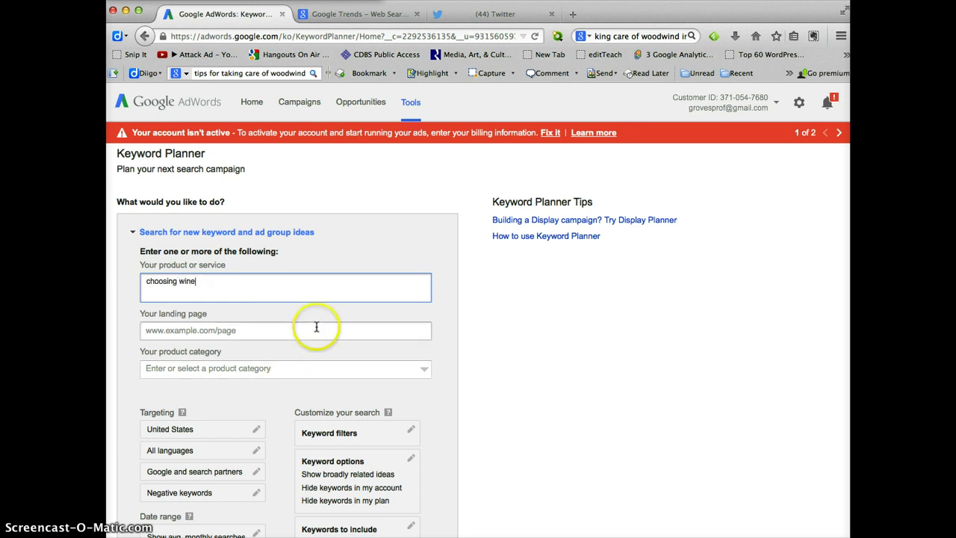
# Set the product category to Wine, found under Food & Groceries, Beverages, Alcoholic Beverages.
pyautogui.scroll(-1, 318, 324)
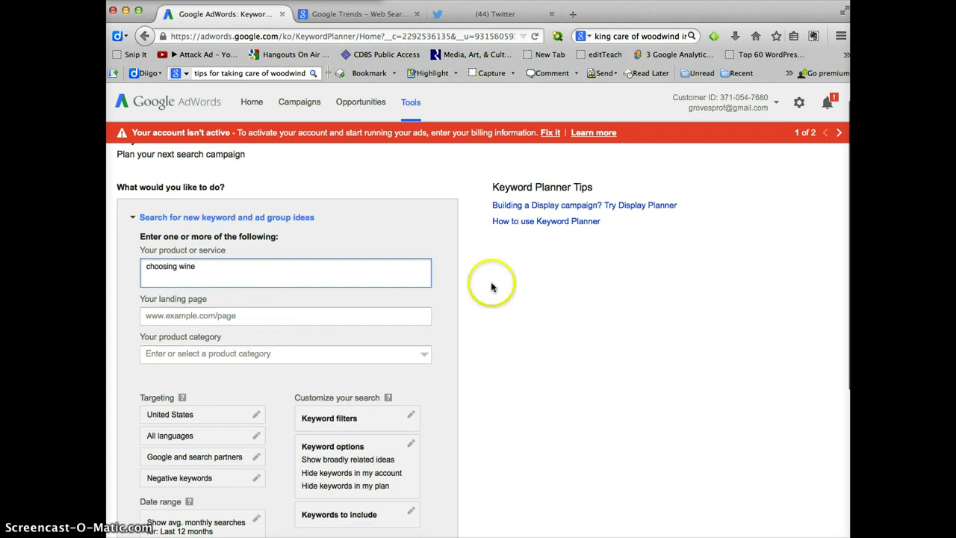
pyautogui.scroll(-2, 491, 289)
pyautogui.click(426, 333)
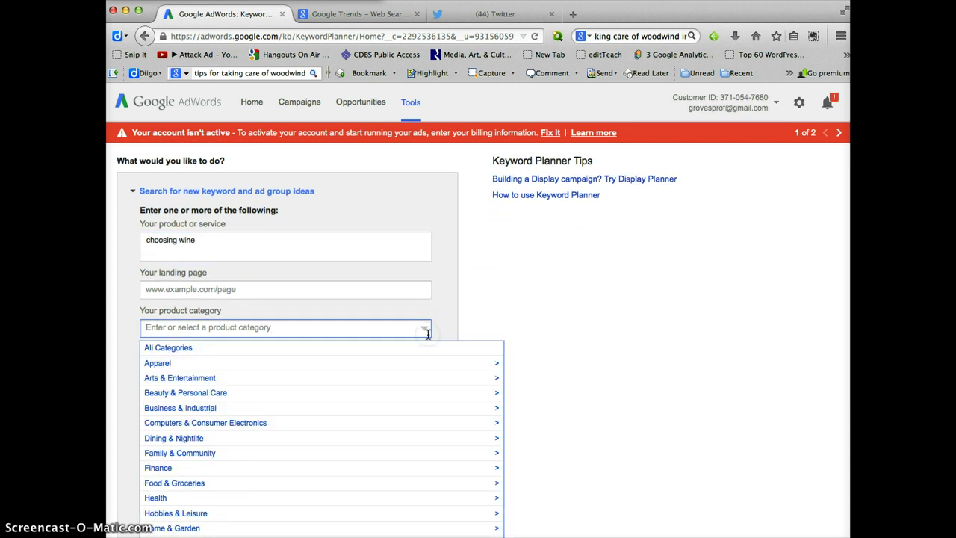
pyautogui.scroll(-3, 426, 333)
pyautogui.scroll(-3, 426, 333)
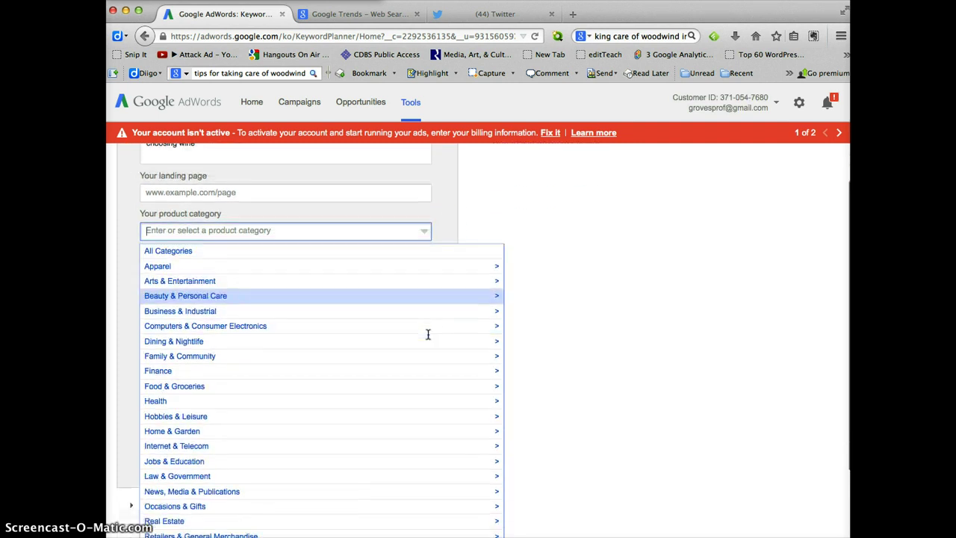
pyautogui.click(351, 388)
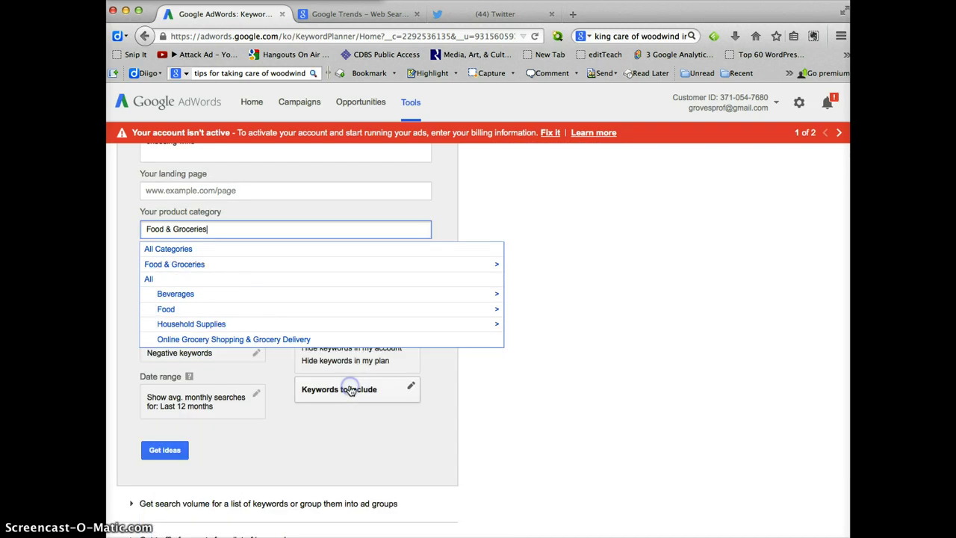
pyautogui.click(204, 295)
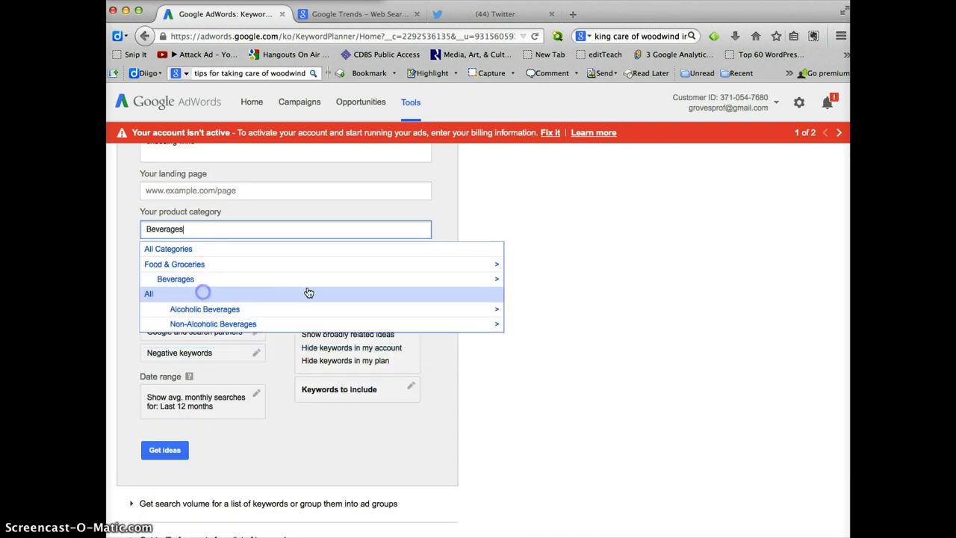
pyautogui.click(237, 309)
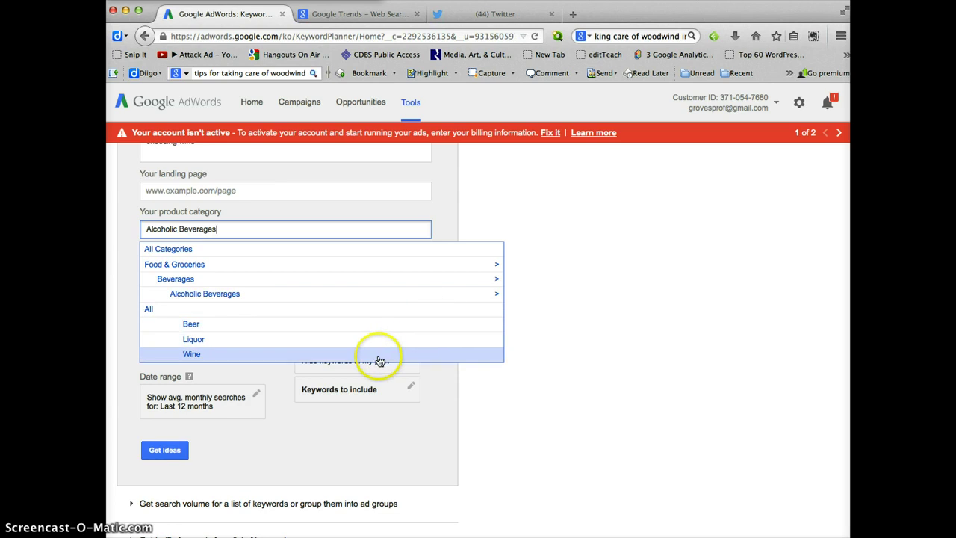
pyautogui.click(379, 359)
# Add Springfield, Missouri, United States to the targeted locations.
pyautogui.scroll(-1, 568, 250)
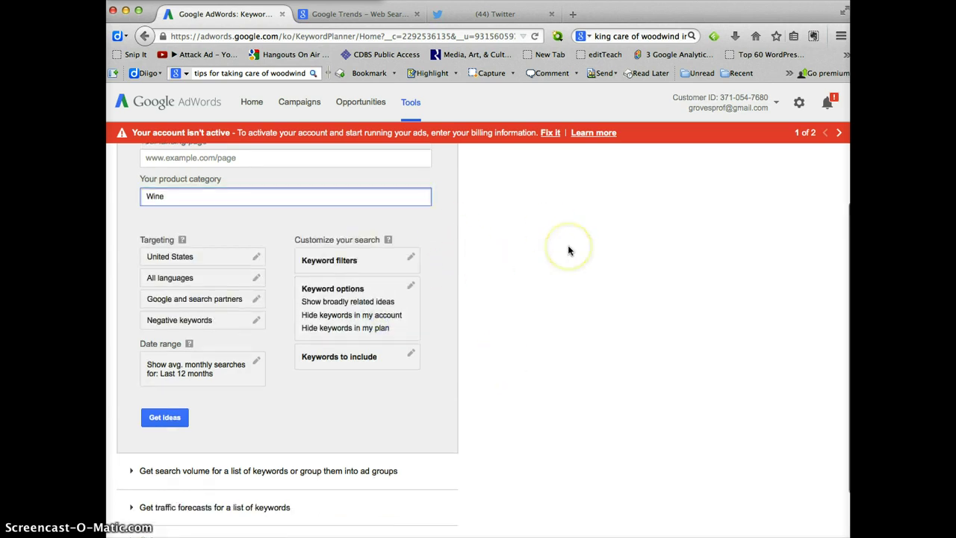
pyautogui.scroll(-1, 568, 250)
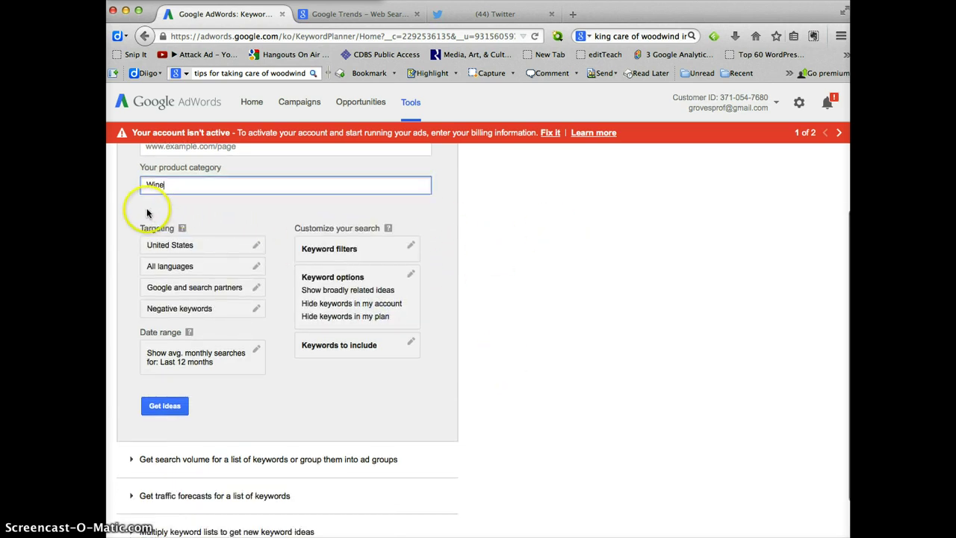
pyautogui.click(254, 249)
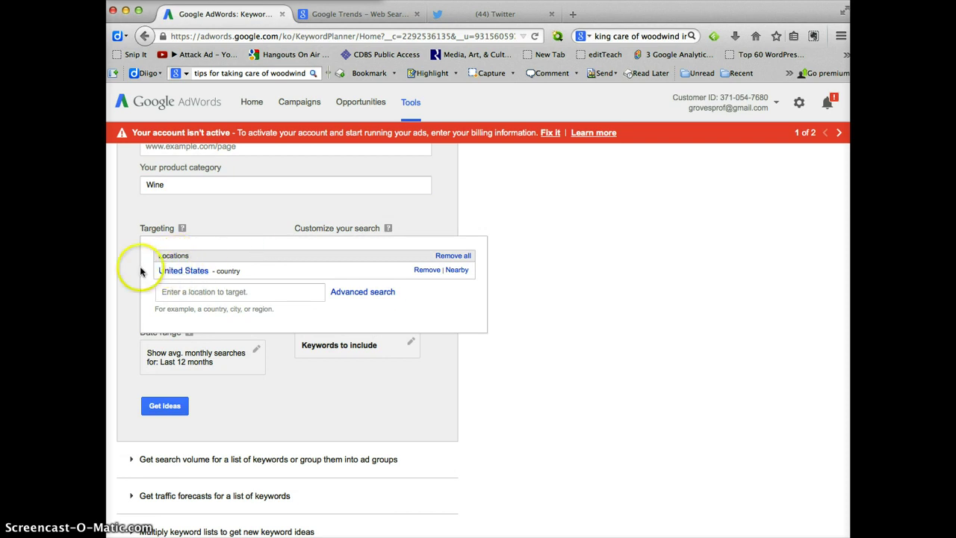
pyautogui.click(257, 292)
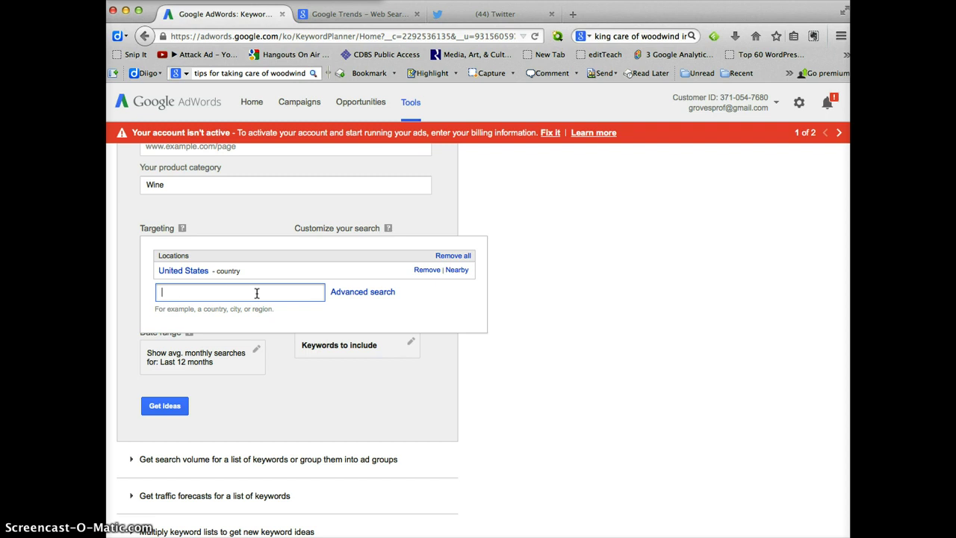
pyautogui.write('Springfield')
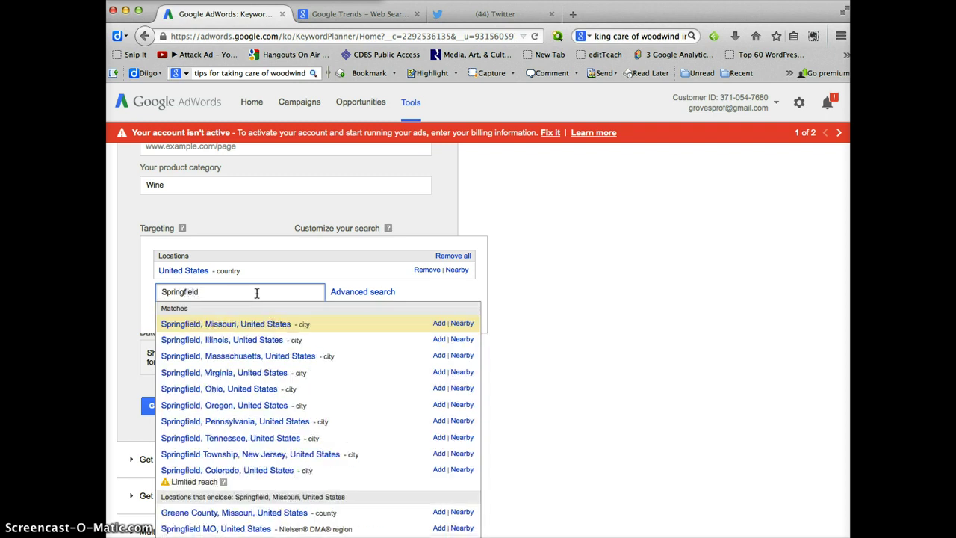
pyautogui.press('Return')
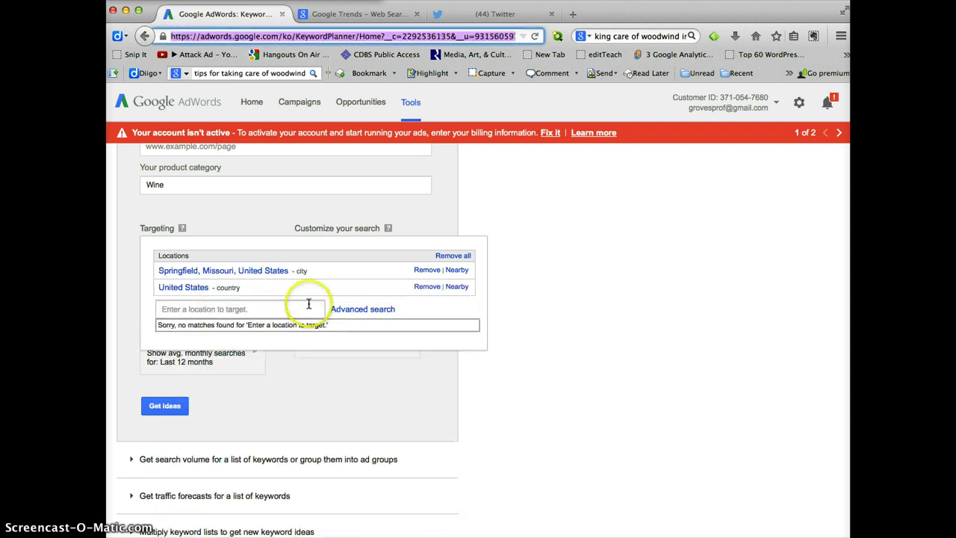
pyautogui.click(653, 343)
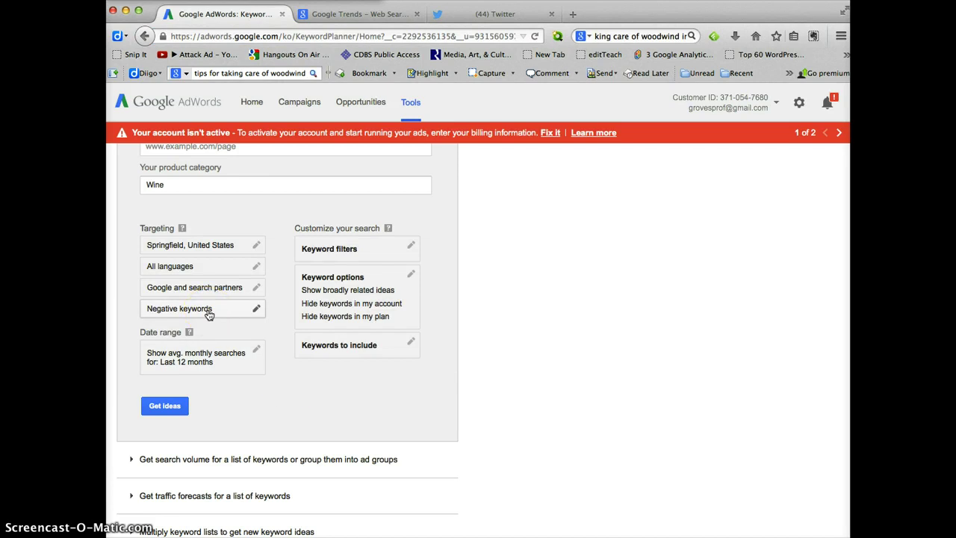
# Review the search settings and view the negative keywords editor, leaving it without any entry.
pyautogui.scroll(3, 209, 314)
pyautogui.scroll(3, 209, 314)
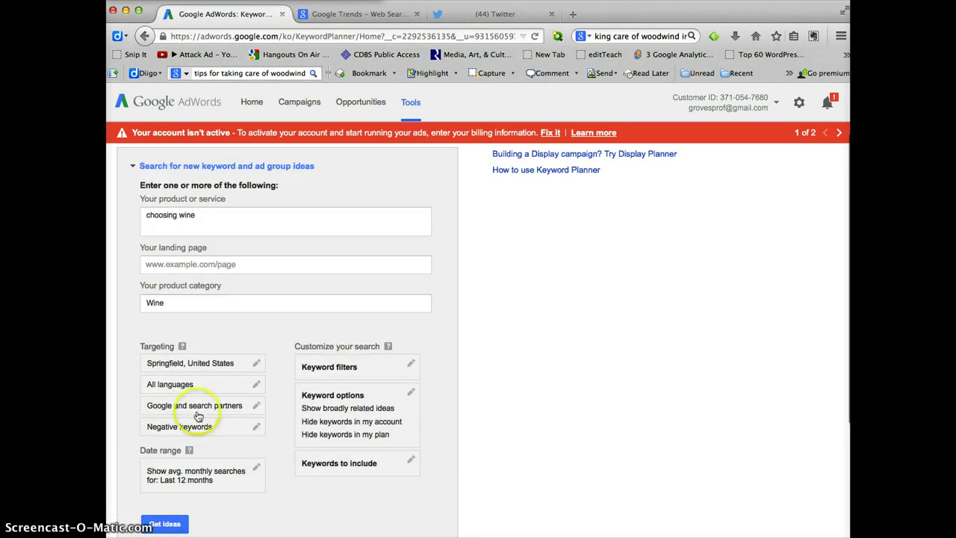
pyautogui.scroll(-3, 231, 392)
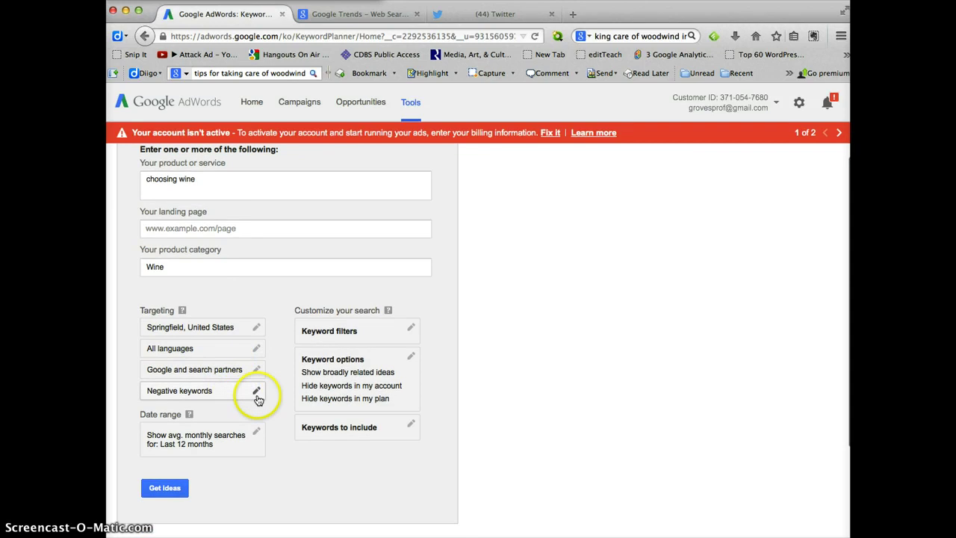
pyautogui.click(257, 393)
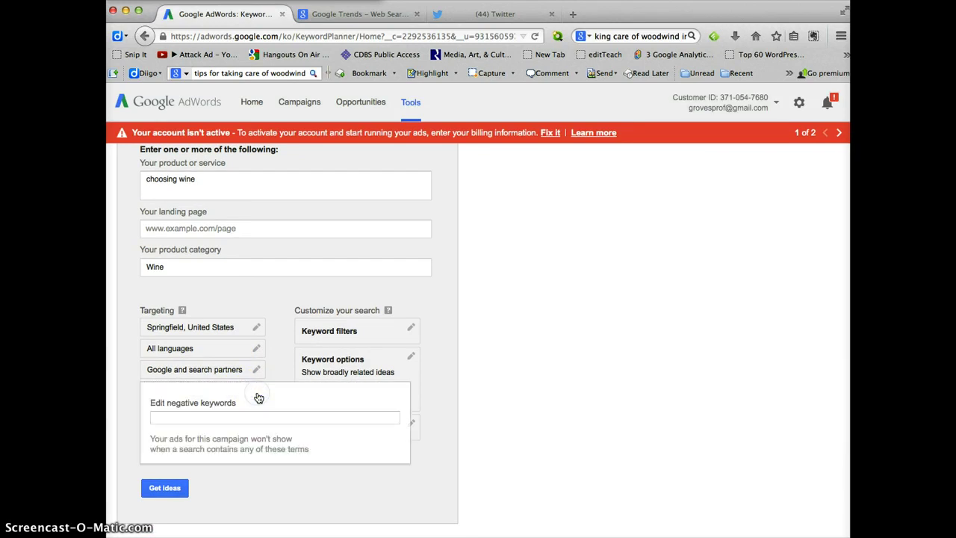
pyautogui.click(167, 418)
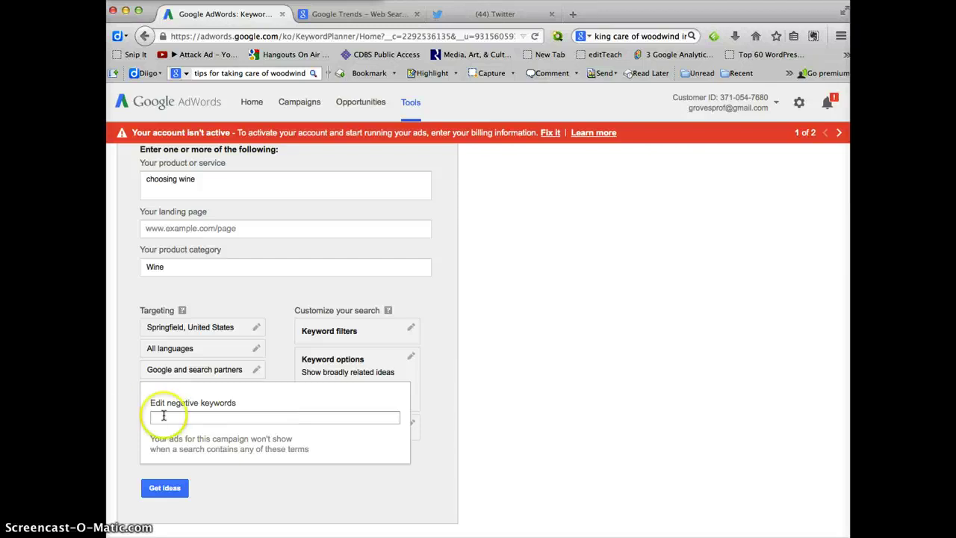
pyautogui.click(535, 422)
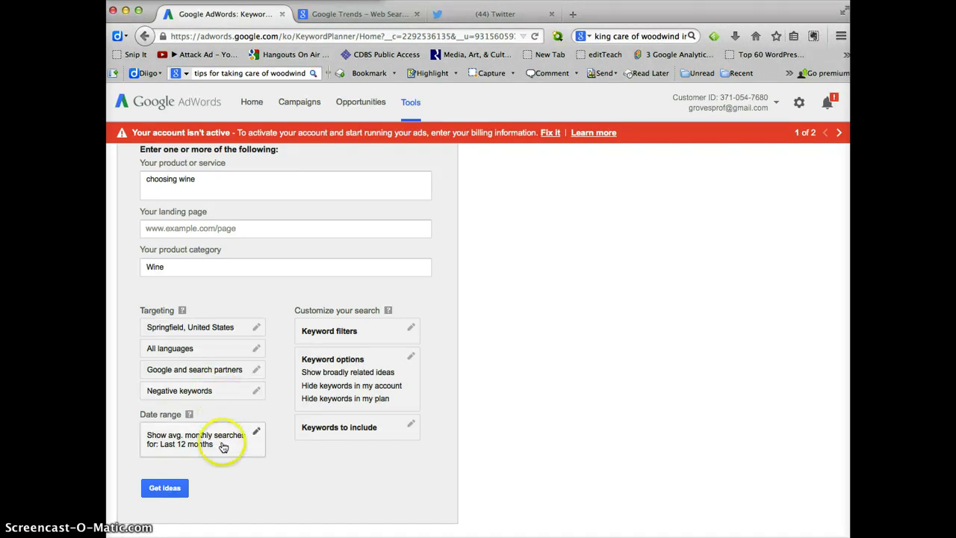
# Get ideas with the current search settings and look over the ad group ideas and search volume trends.
pyautogui.click(165, 490)
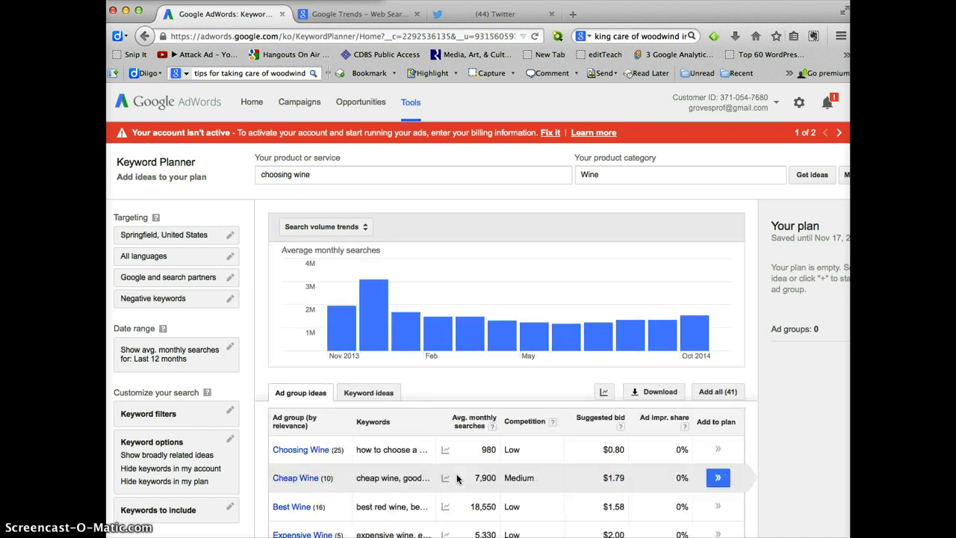
pyautogui.scroll(-2, 456, 473)
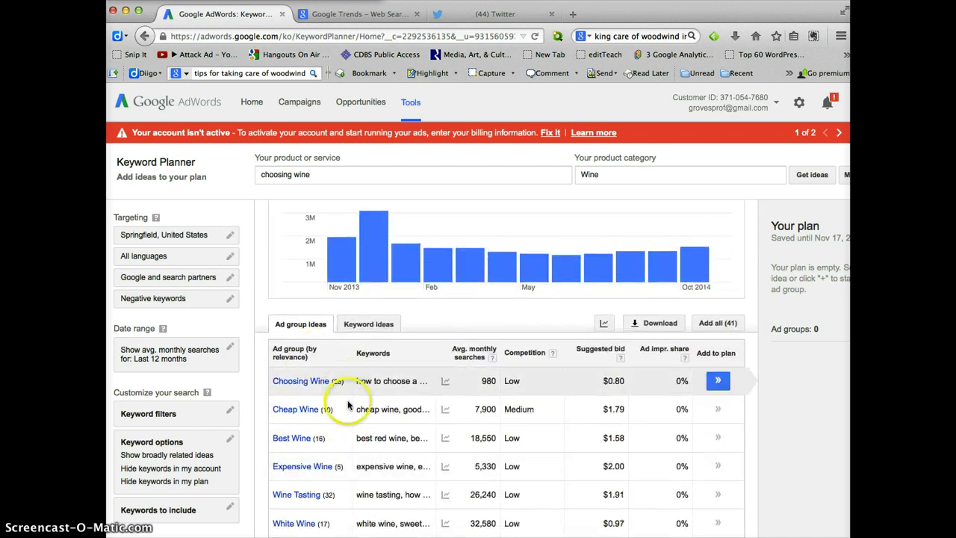
pyautogui.scroll(2, 396, 478)
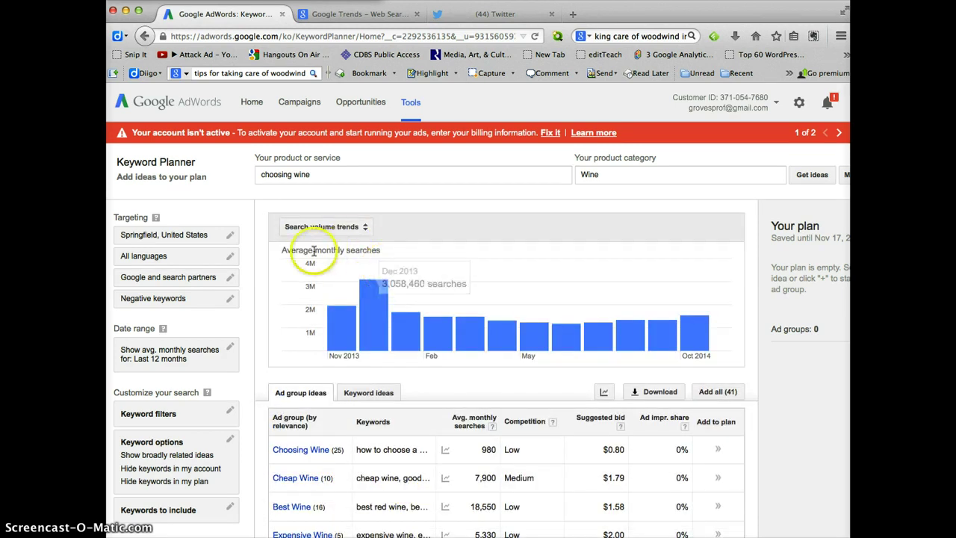
pyautogui.moveTo(336, 351)
# Show the individual keyword ideas and examine their average monthly searches, competition and suggested bids.
pyautogui.click(369, 393)
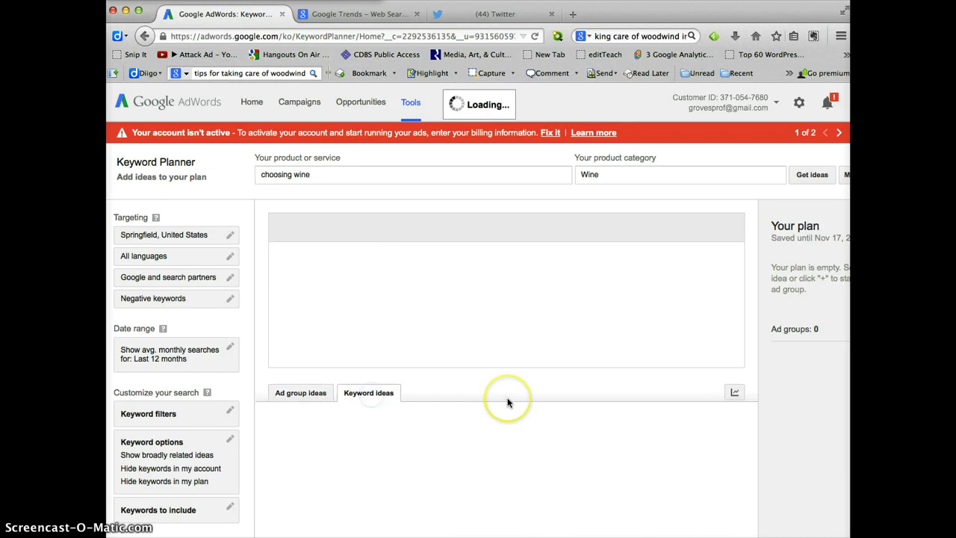
pyautogui.scroll(-4, 507, 402)
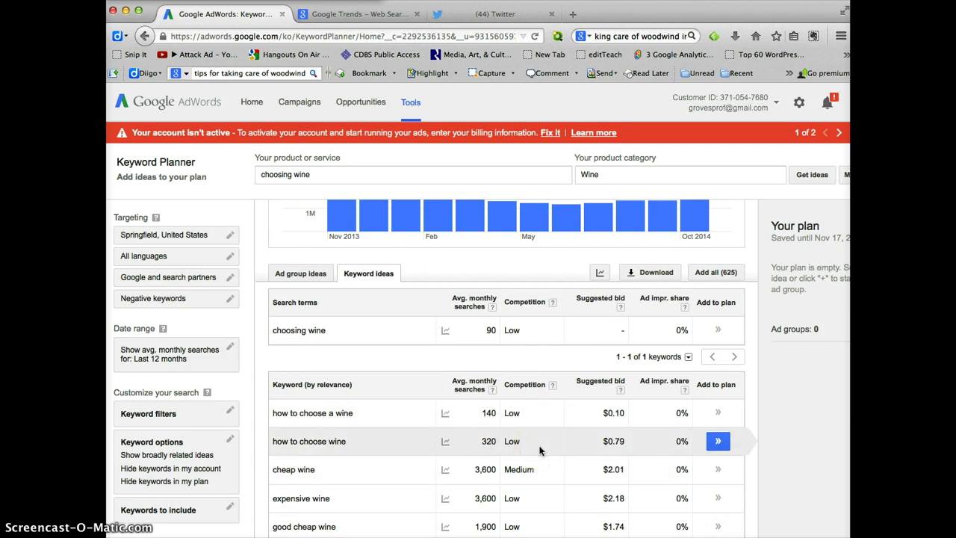
pyautogui.scroll(-2, 540, 449)
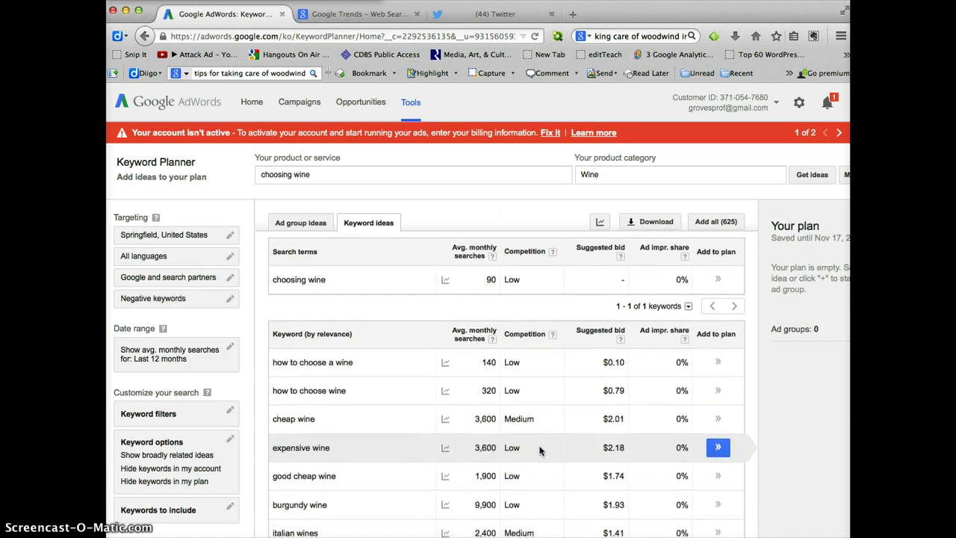
pyautogui.scroll(5, 540, 450)
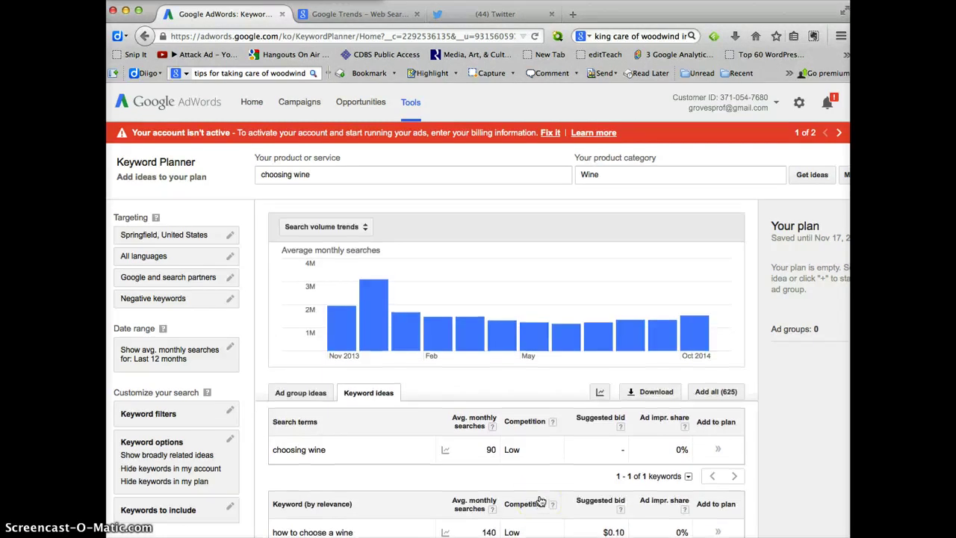
pyautogui.scroll(-4, 540, 501)
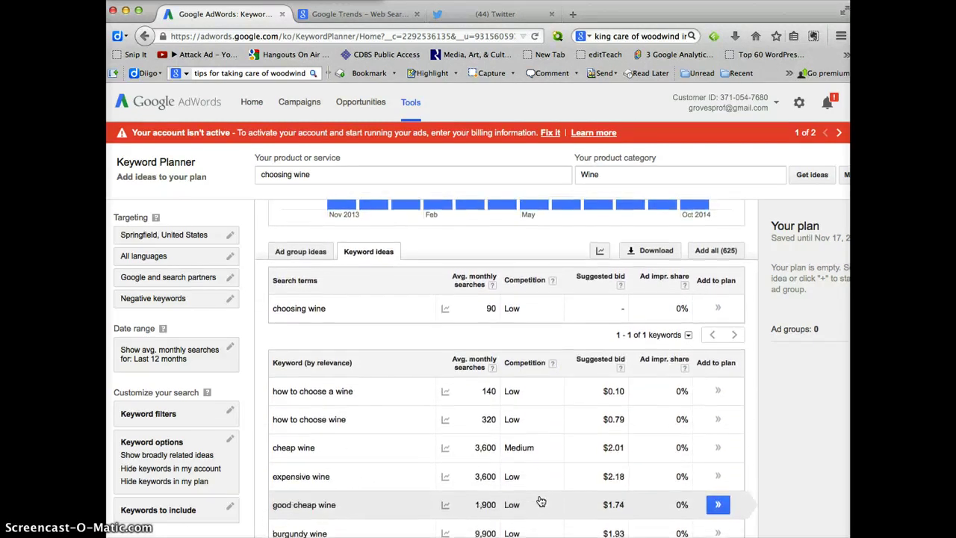
pyautogui.scroll(-3, 541, 500)
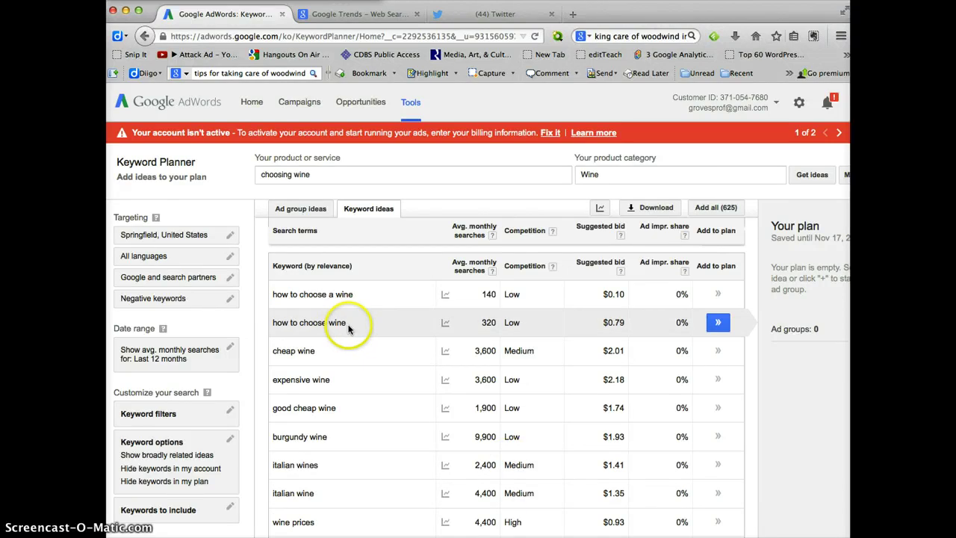
pyautogui.scroll(-1, 348, 326)
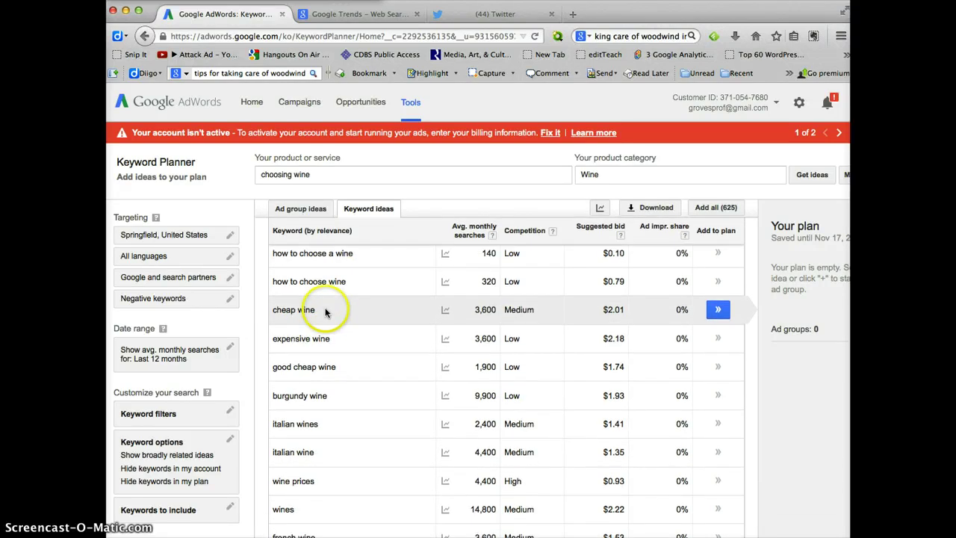
pyautogui.scroll(-1, 321, 312)
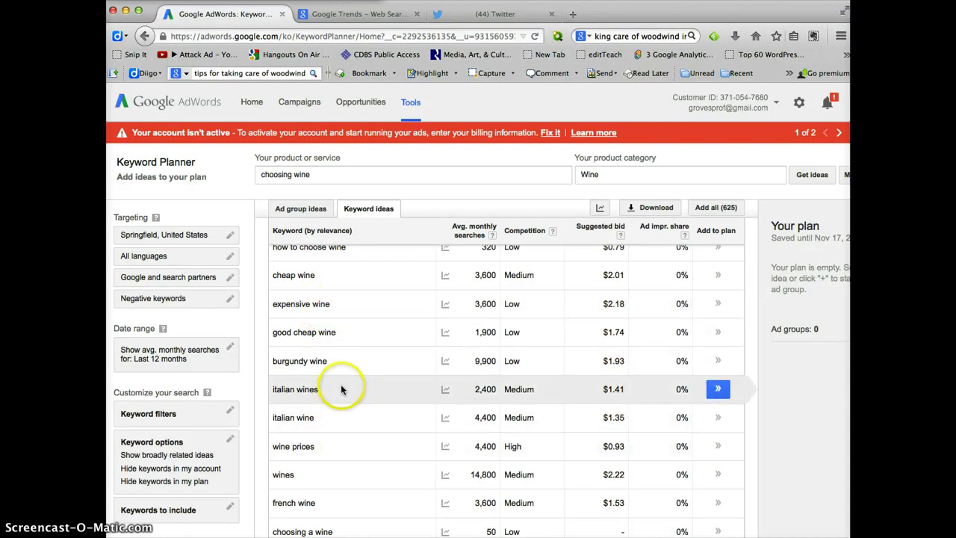
# Compare the competition levels and average monthly searches of the wine keyword ideas with those of the original search term.
pyautogui.scroll(-1, 341, 373)
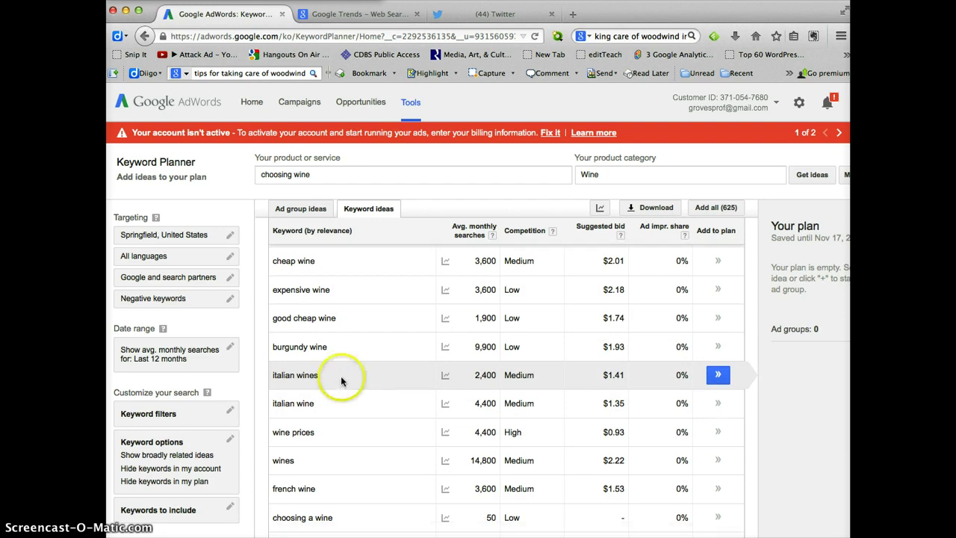
pyautogui.scroll(5, 343, 284)
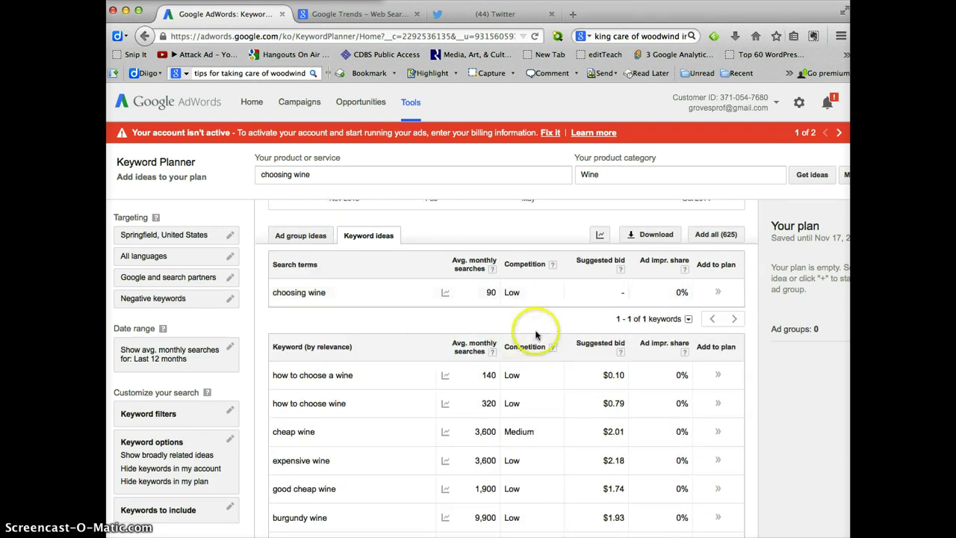
pyautogui.scroll(-2, 474, 356)
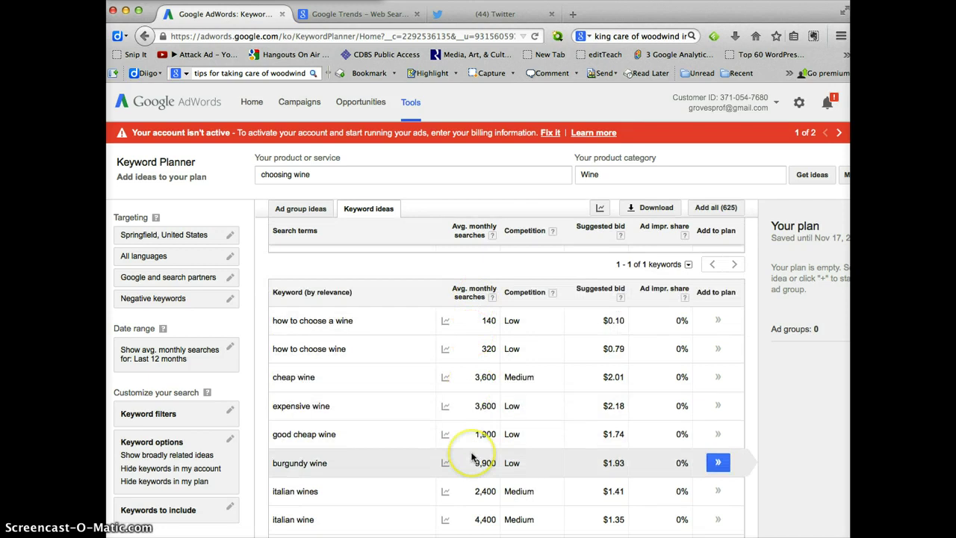
pyautogui.scroll(-1, 473, 461)
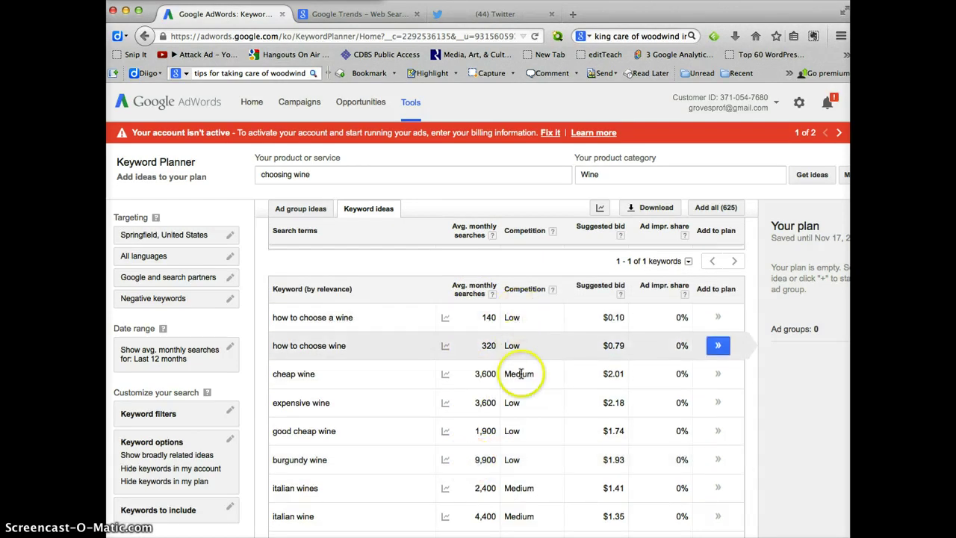
pyautogui.scroll(-1, 523, 395)
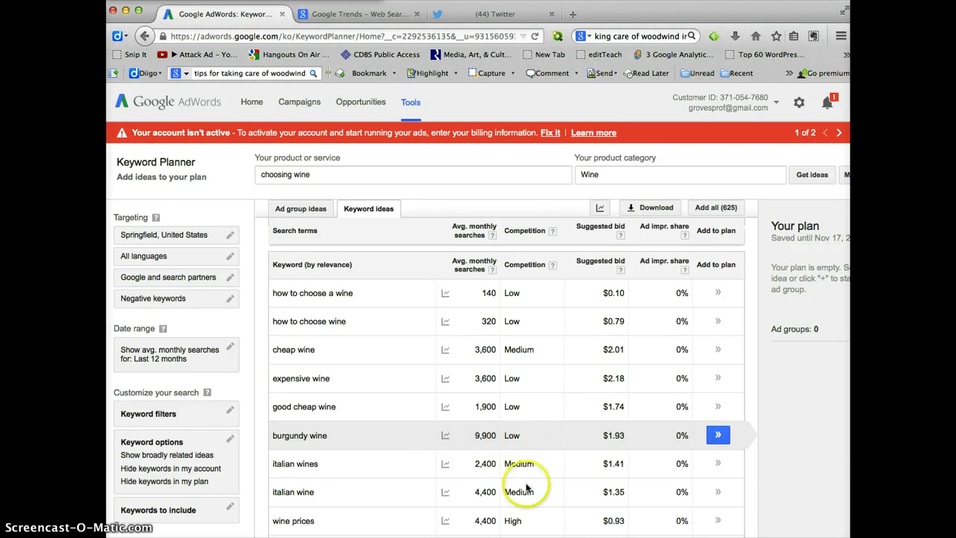
pyautogui.scroll(1, 532, 502)
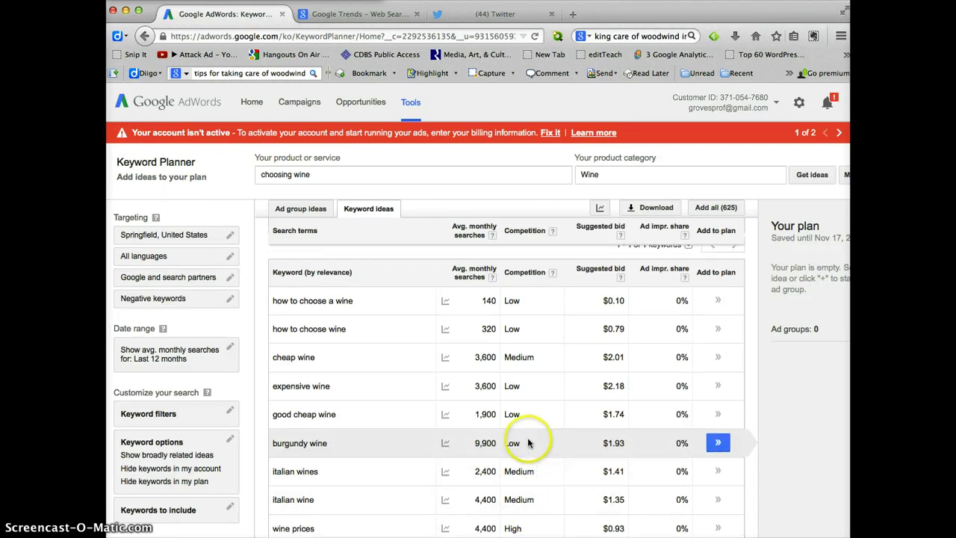
pyautogui.scroll(-3, 423, 444)
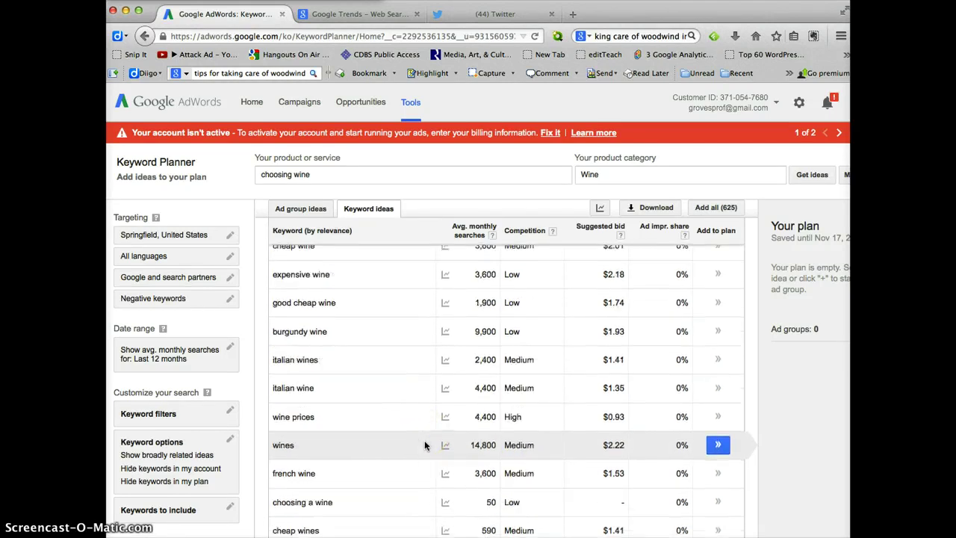
pyautogui.scroll(-1, 424, 445)
pyautogui.scroll(6, 424, 448)
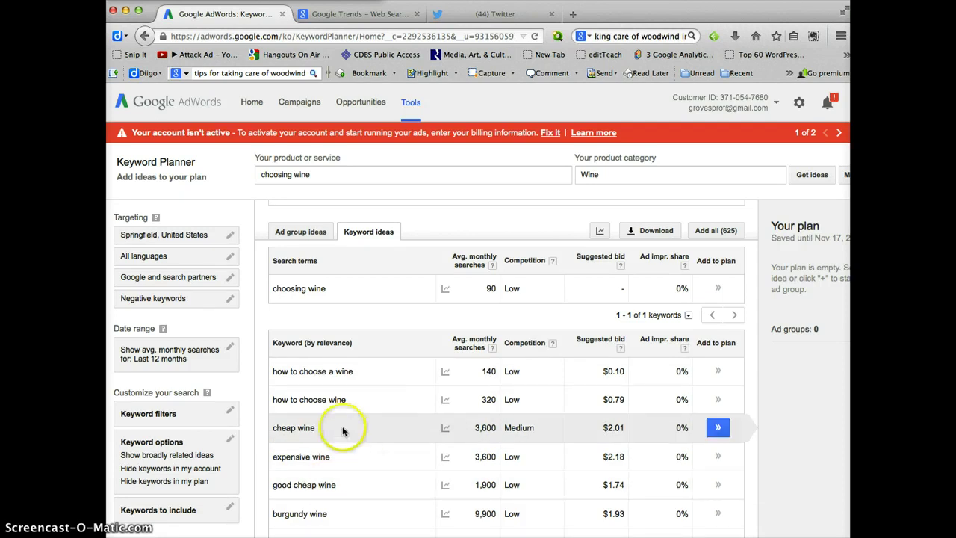
# View the monthly search history for "cheap wine" and review the related keywords and overall search volume chart.
pyautogui.moveTo(444, 424)
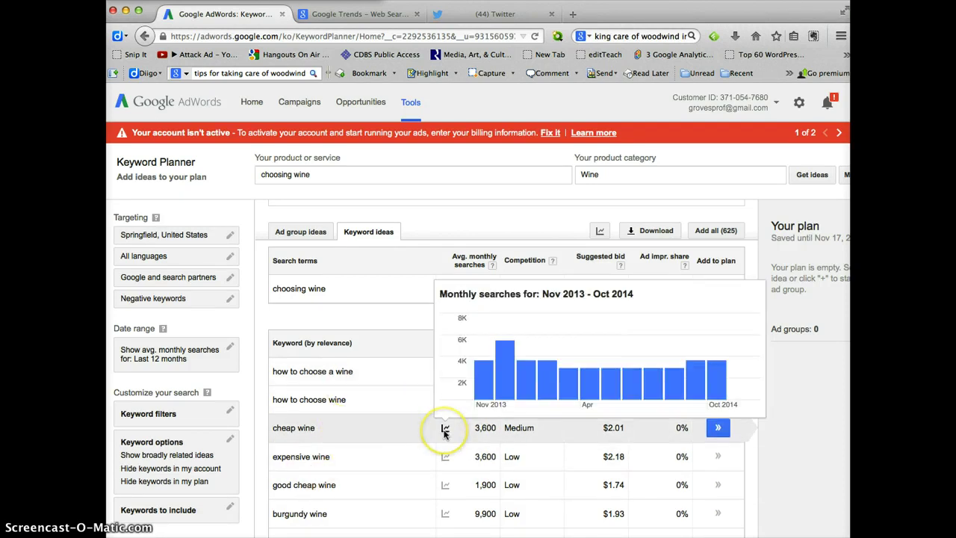
pyautogui.scroll(-1, 444, 435)
pyautogui.scroll(-1, 444, 435)
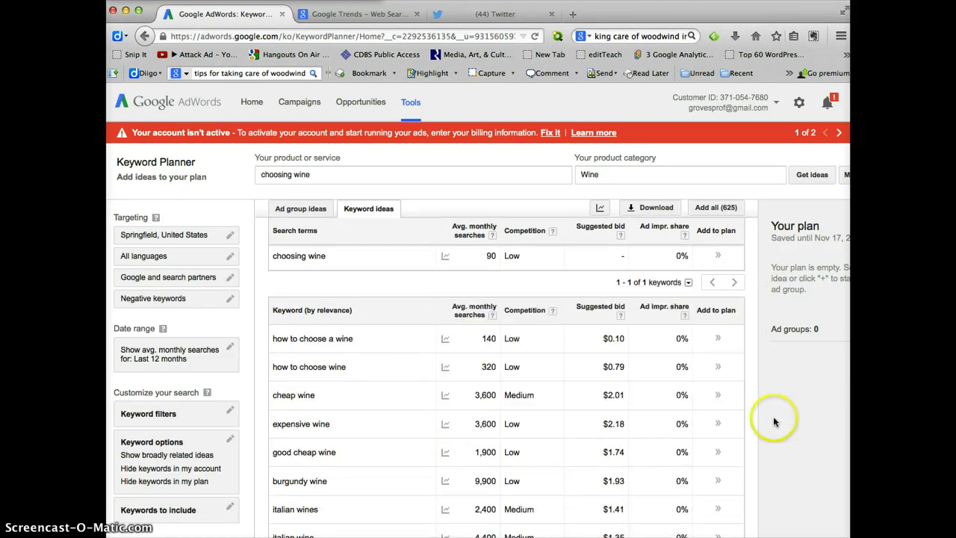
pyautogui.scroll(-2, 433, 403)
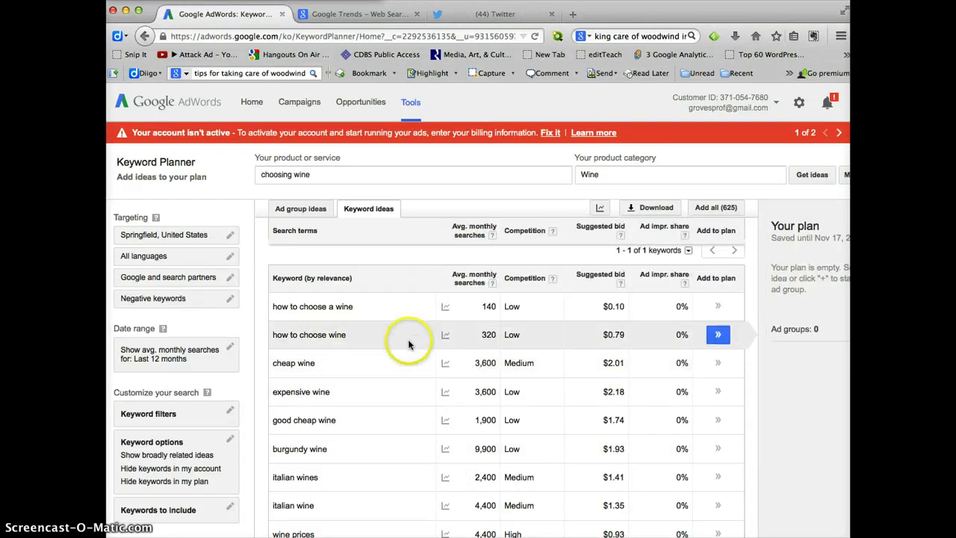
pyautogui.scroll(3, 407, 329)
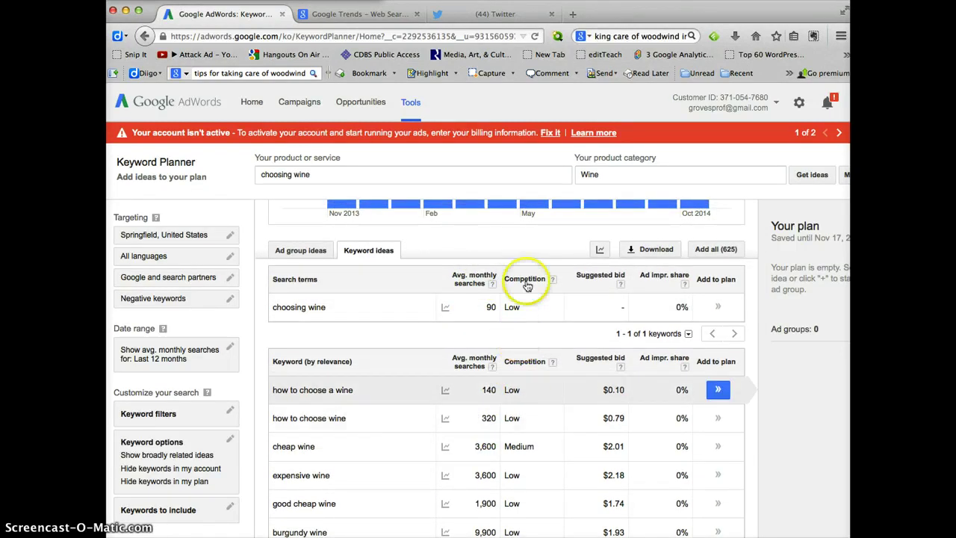
pyautogui.scroll(-1, 517, 428)
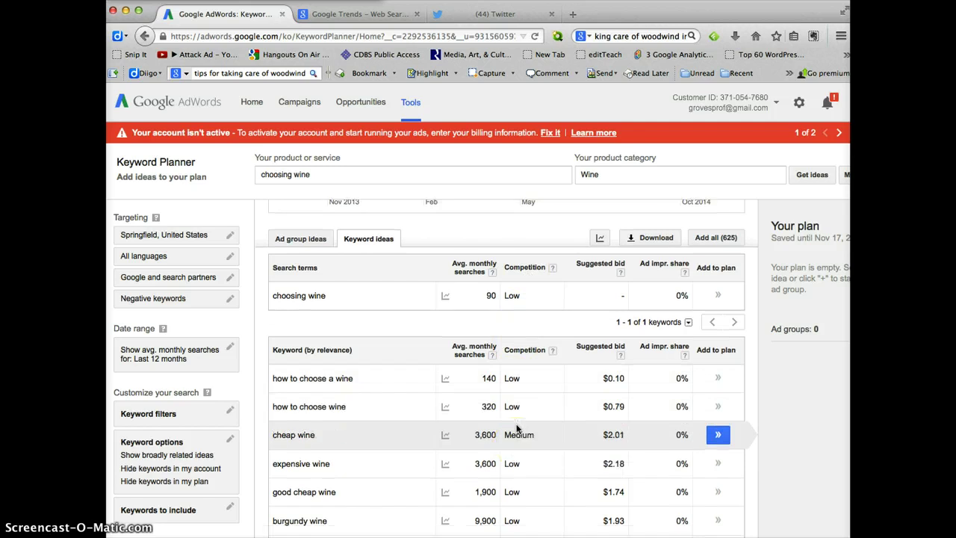
pyautogui.scroll(-1, 517, 428)
pyautogui.scroll(5, 516, 428)
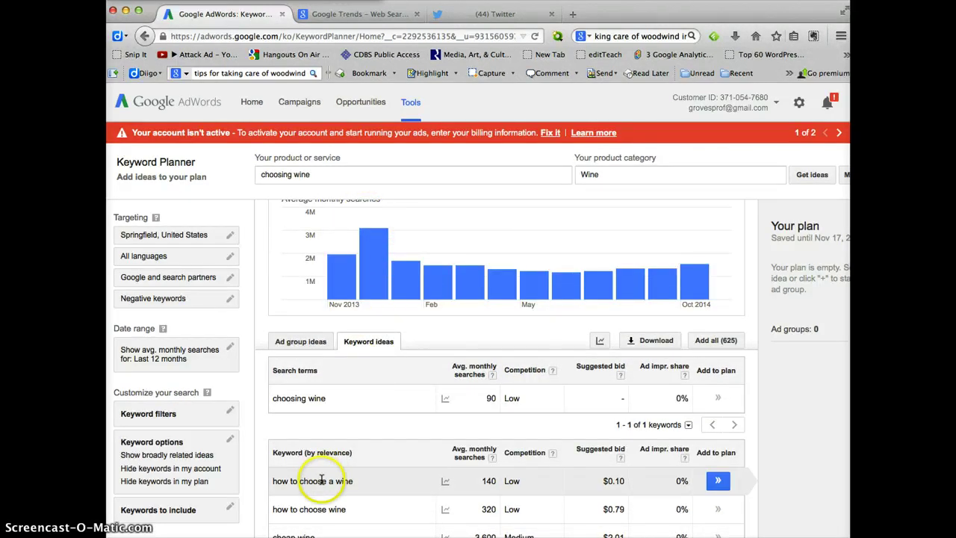
pyautogui.scroll(-1, 328, 474)
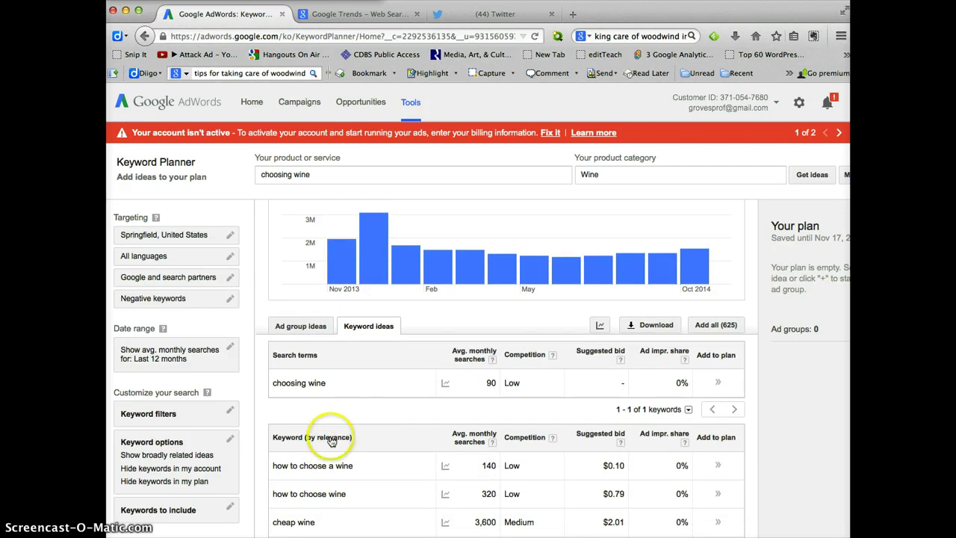
pyautogui.scroll(2, 331, 440)
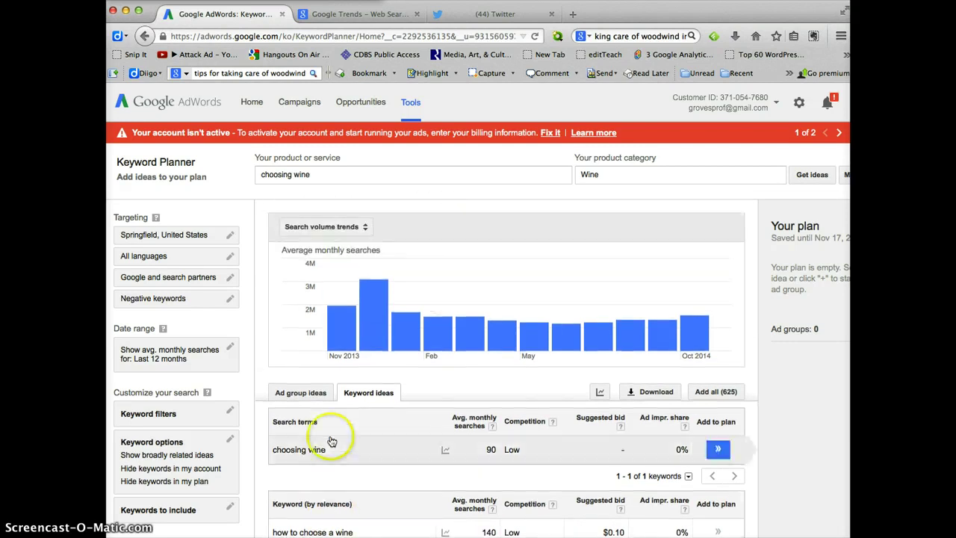
# Switch to Google Trends, explore the search term "ebola" and examine its interest over time and by region.
pyautogui.click(351, 14)
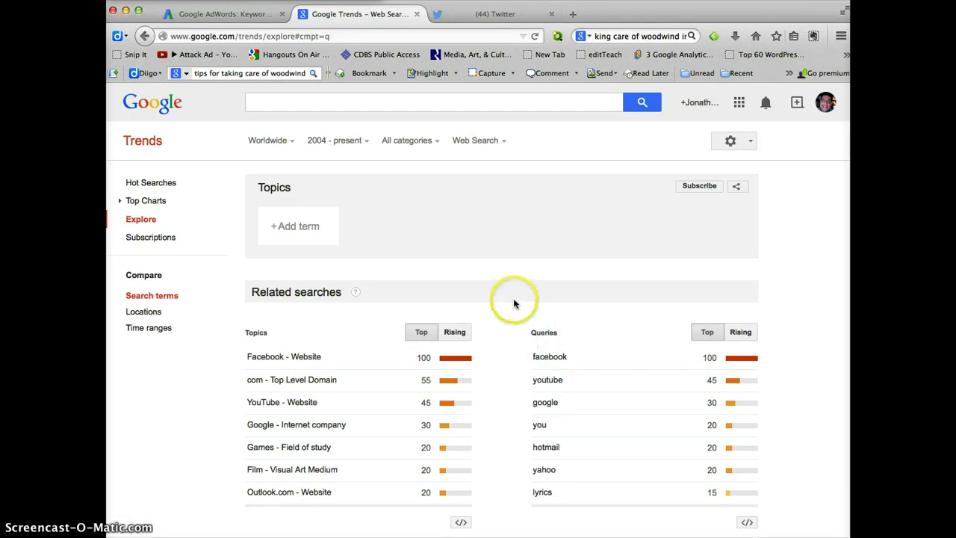
pyautogui.click(305, 228)
pyautogui.write('ebola')
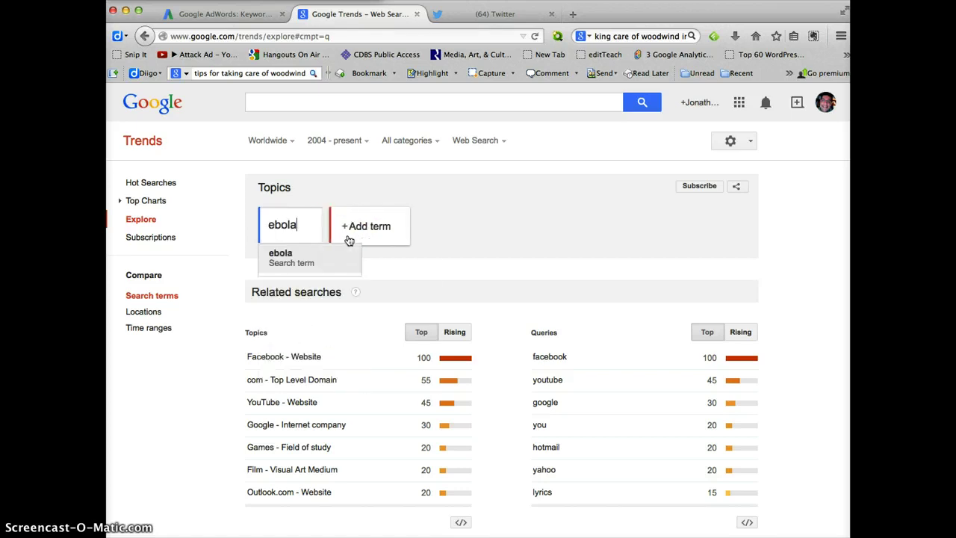
pyautogui.press('Return')
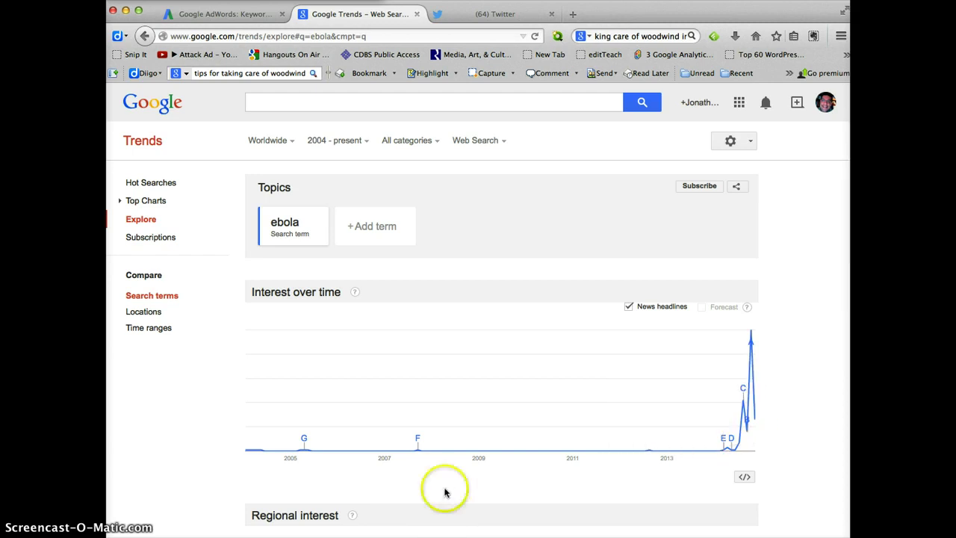
pyautogui.scroll(-3, 647, 467)
pyautogui.scroll(-5, 647, 467)
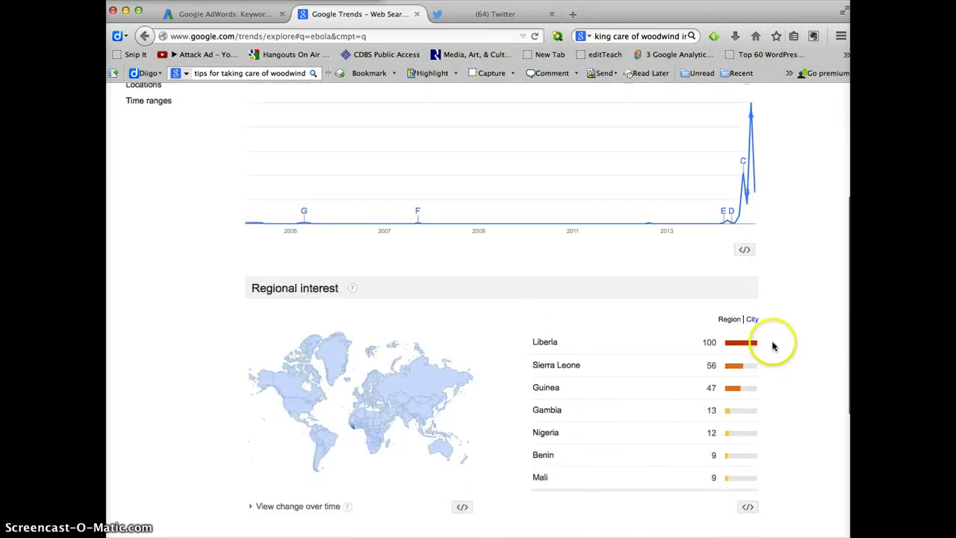
pyautogui.scroll(-3, 773, 341)
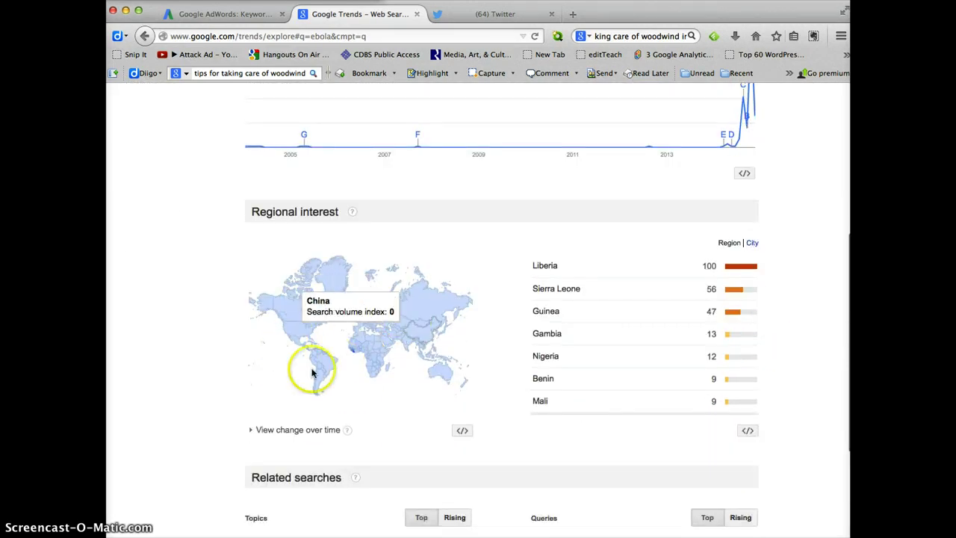
pyautogui.scroll(11, 354, 321)
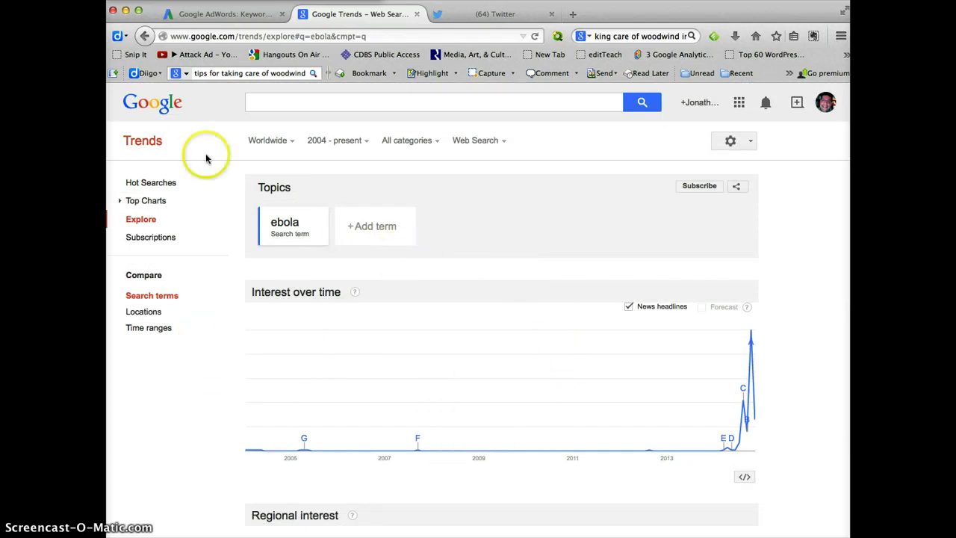
# Show the Hot Searches for the United States and look through the ranked topics with their related searches.
pyautogui.click(168, 181)
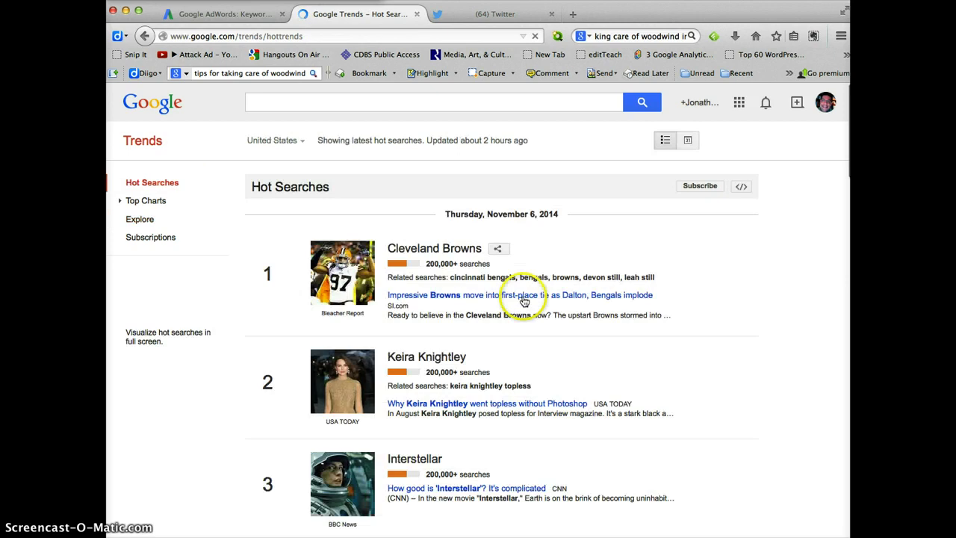
pyautogui.scroll(-3, 527, 307)
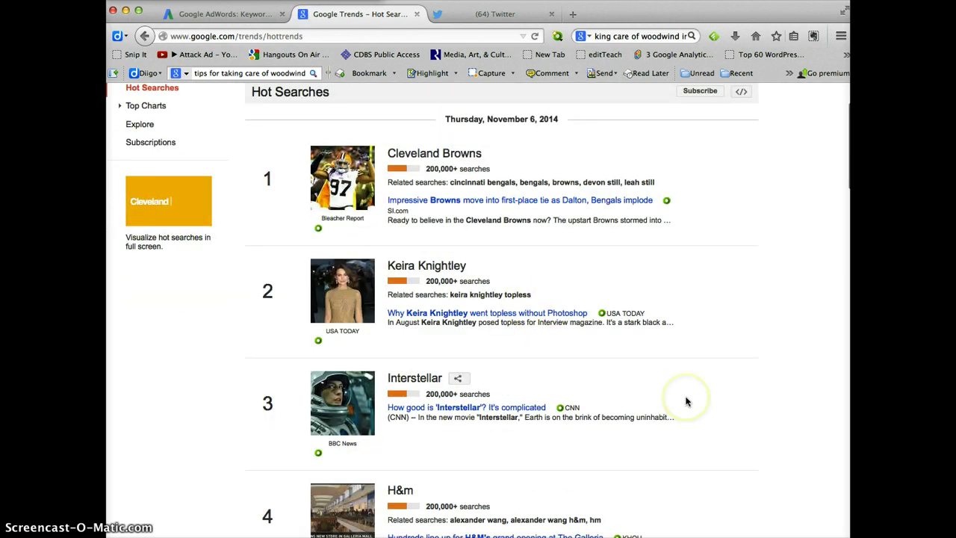
pyautogui.scroll(-4, 686, 402)
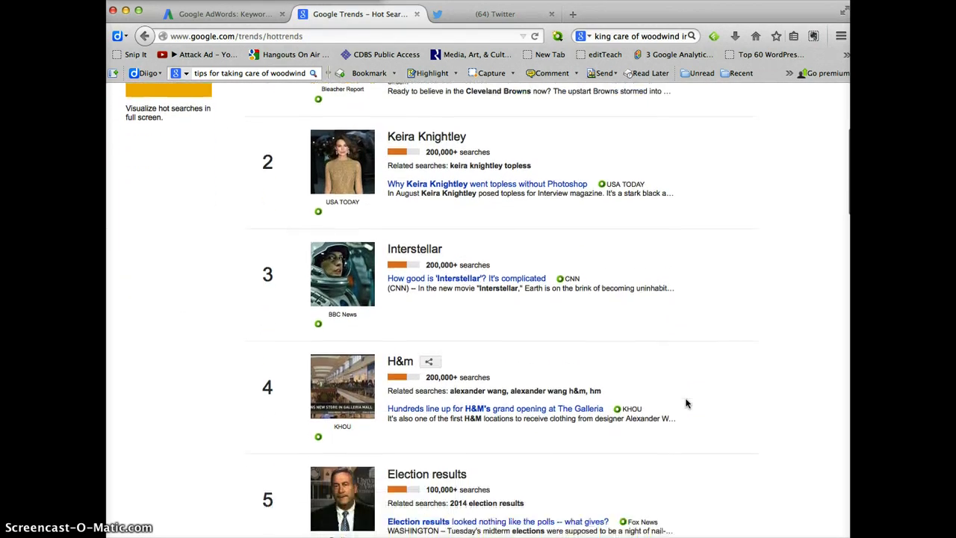
pyautogui.scroll(-1, 686, 403)
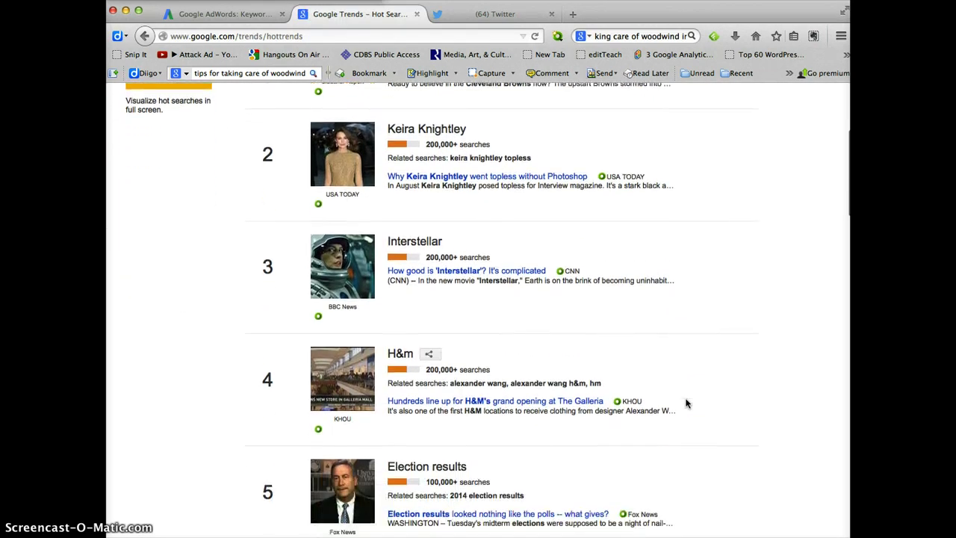
pyautogui.scroll(-6, 686, 403)
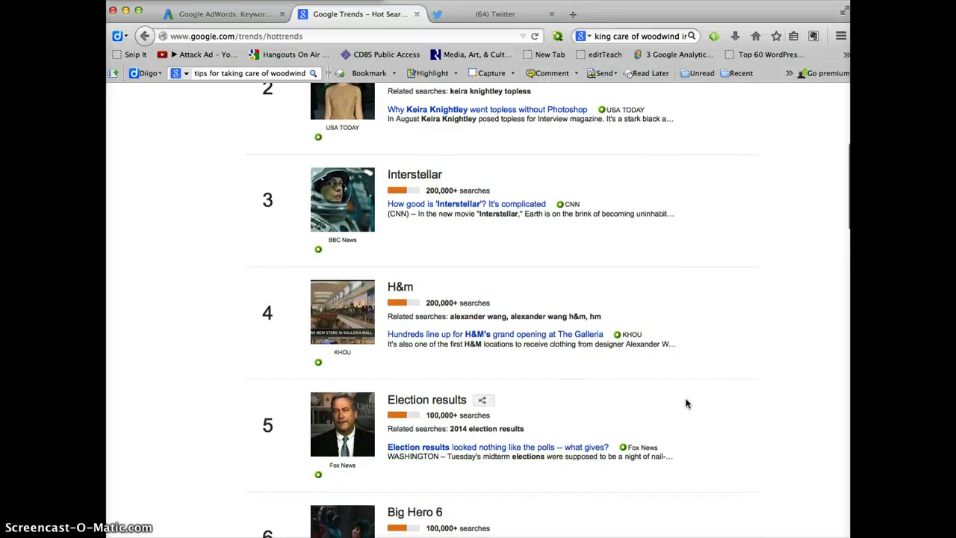
pyautogui.scroll(-3, 686, 403)
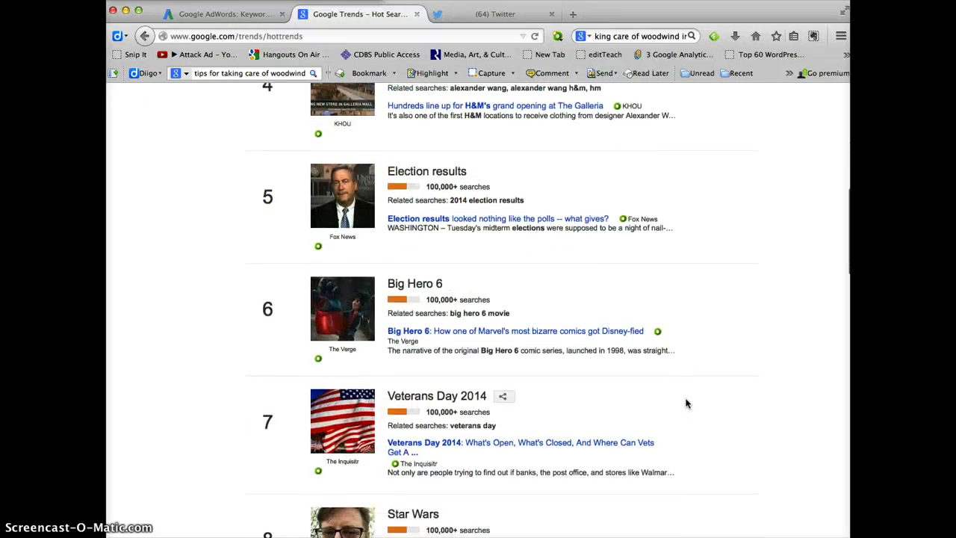
pyautogui.scroll(-4, 686, 403)
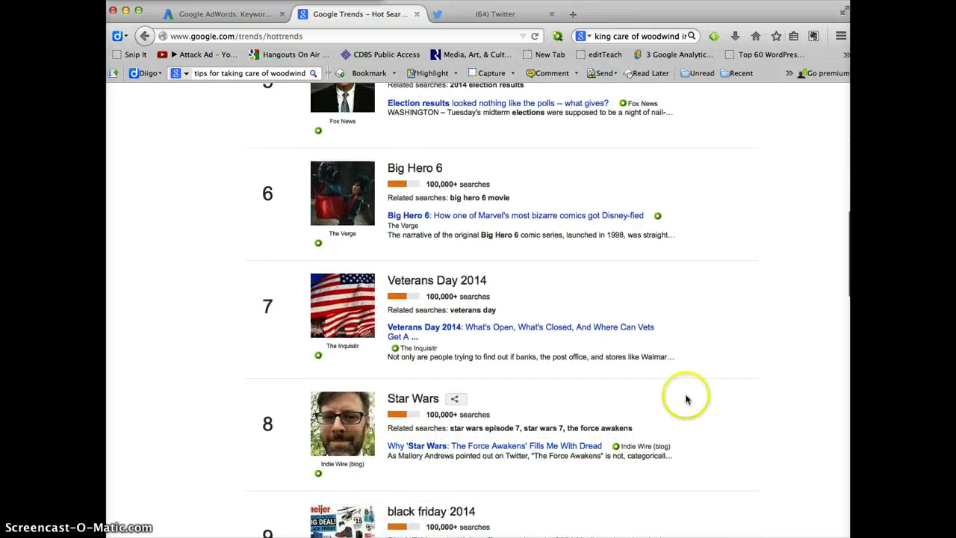
pyautogui.scroll(18, 686, 400)
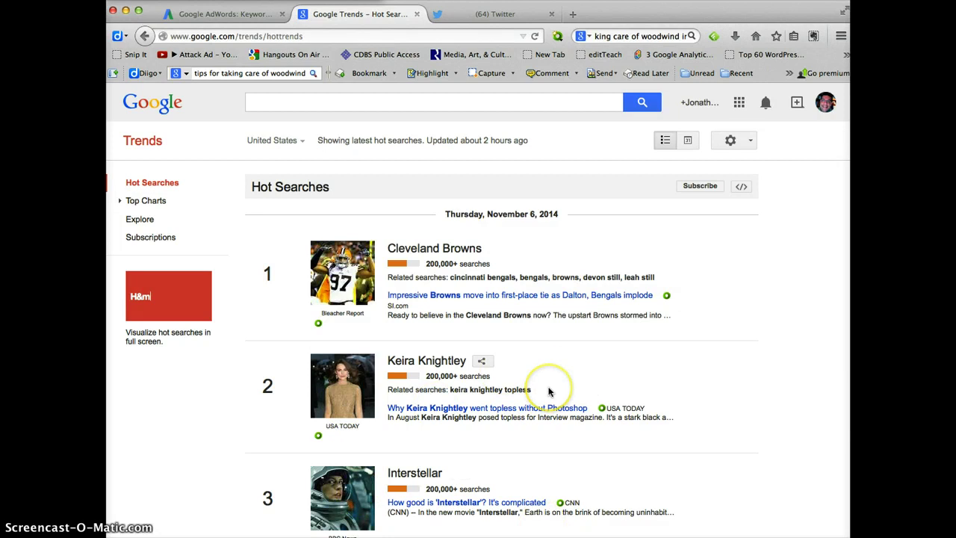
pyautogui.scroll(-3, 549, 391)
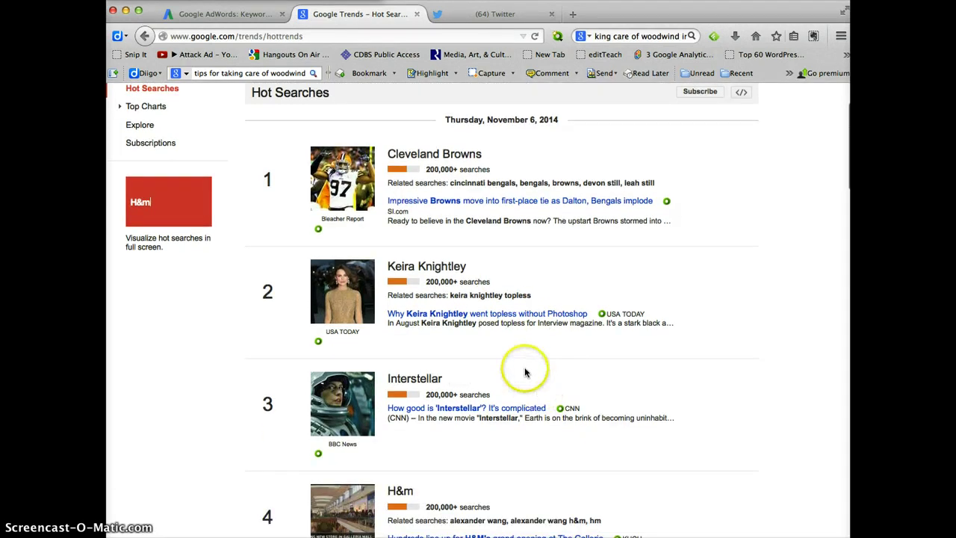
pyautogui.scroll(3, 525, 374)
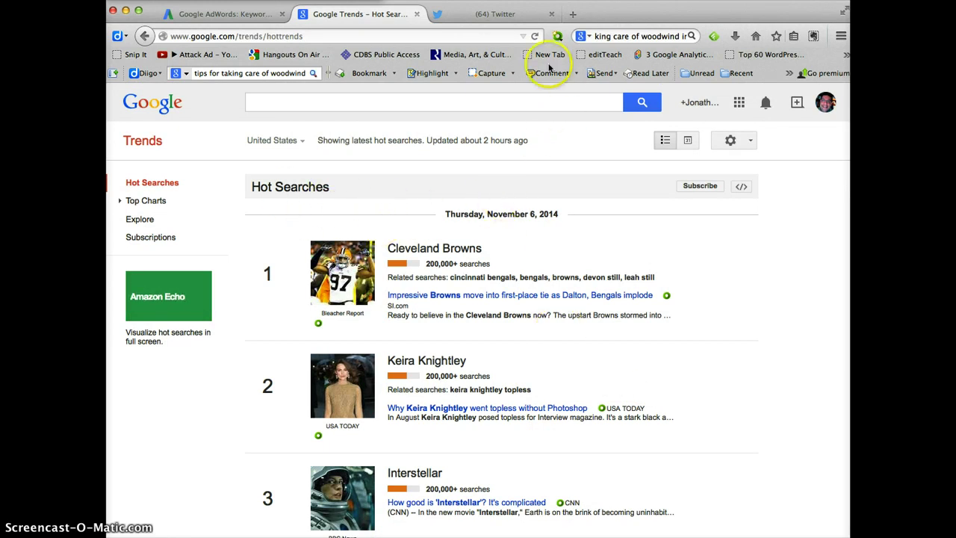
# Switch to Twitter and set the trends location to St. Louis.
pyautogui.click(494, 14)
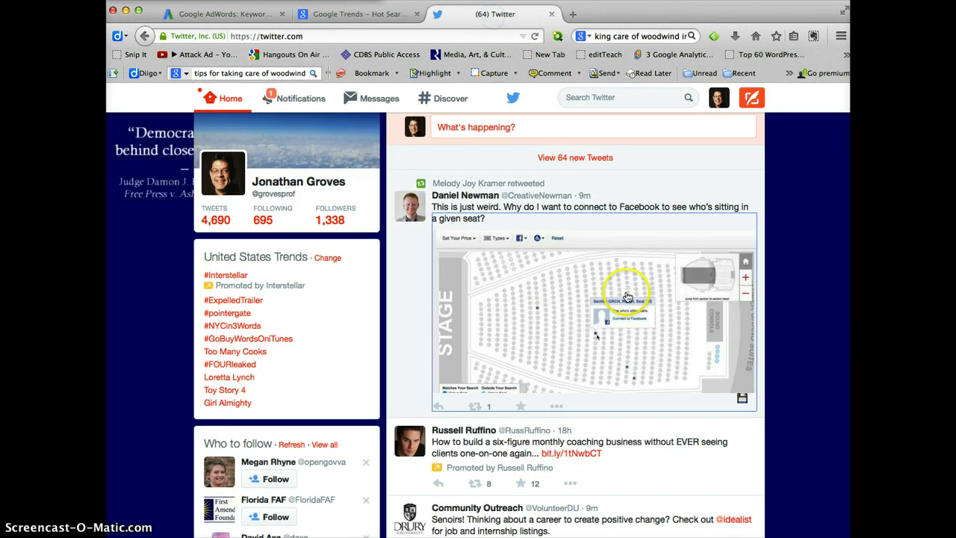
pyautogui.scroll(-1, 685, 290)
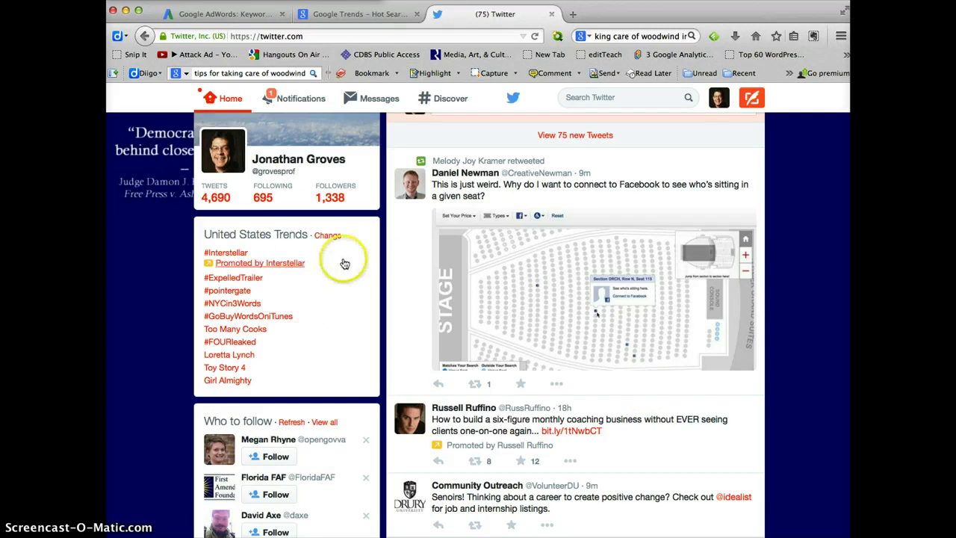
pyautogui.click(328, 236)
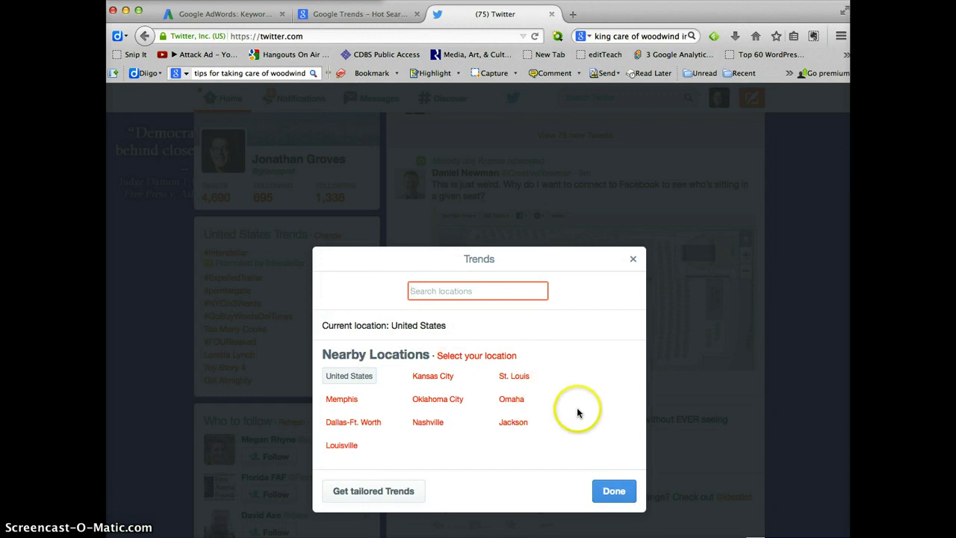
pyautogui.click(519, 376)
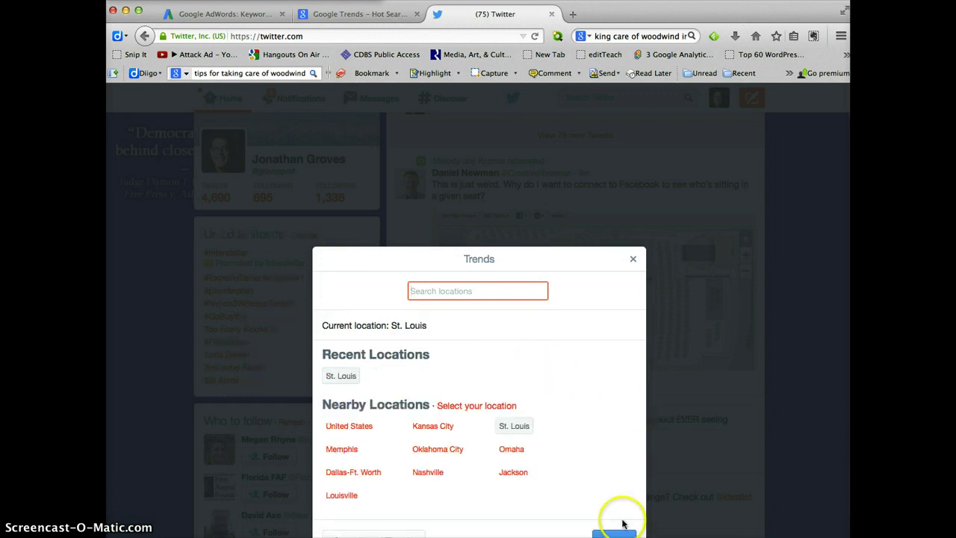
pyautogui.click(620, 522)
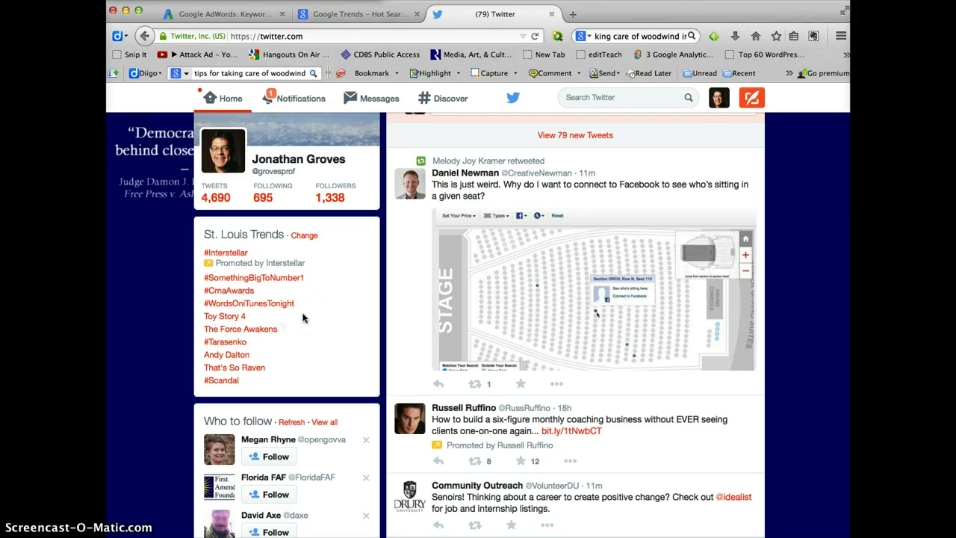
pyautogui.scroll(-1, 302, 317)
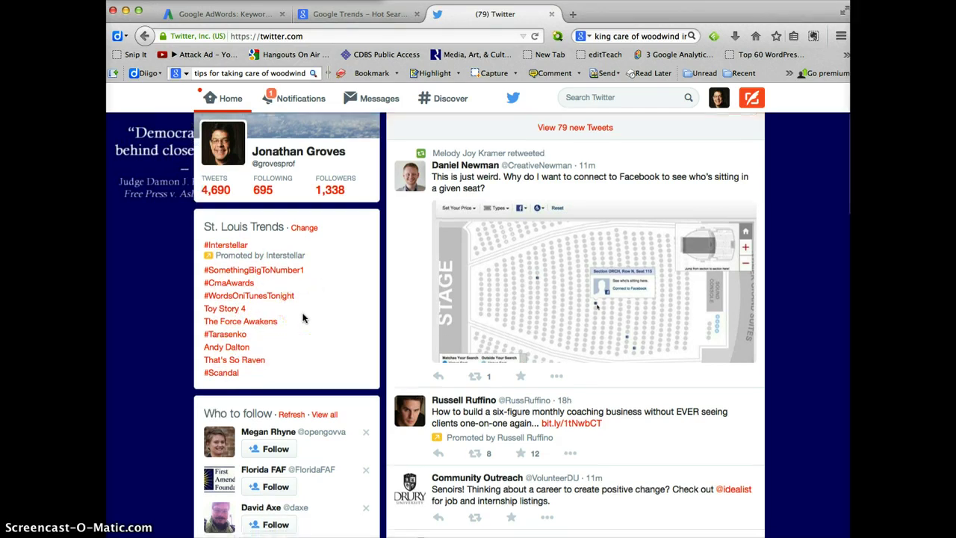